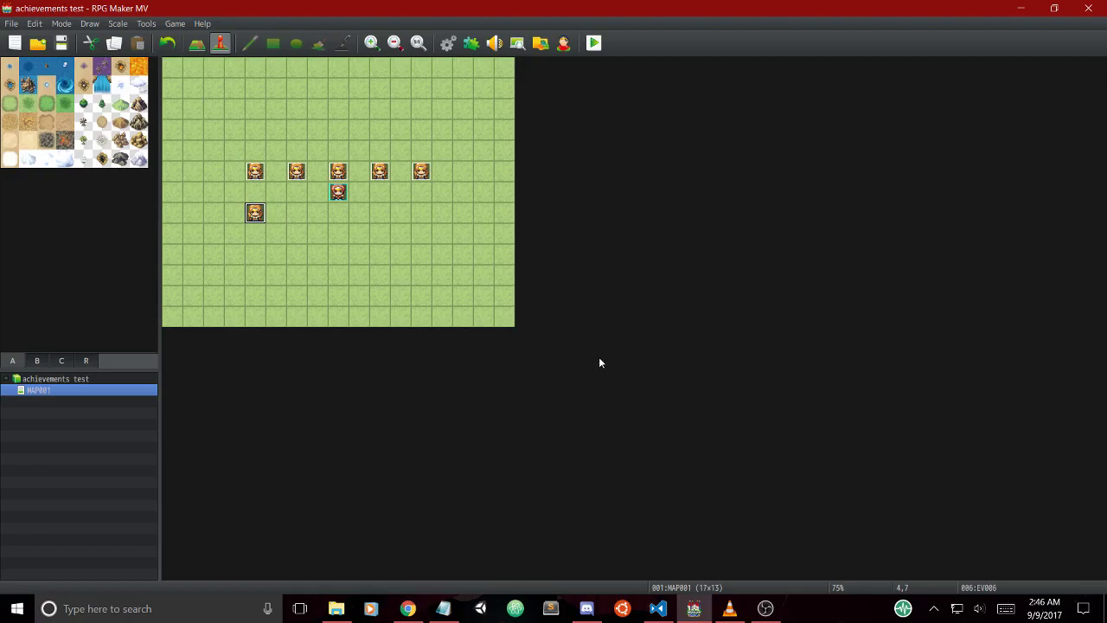
Open the EISAchievements plugin's parameters in the Plugin Manager, showing the general and music categories.
left_click(146, 24)
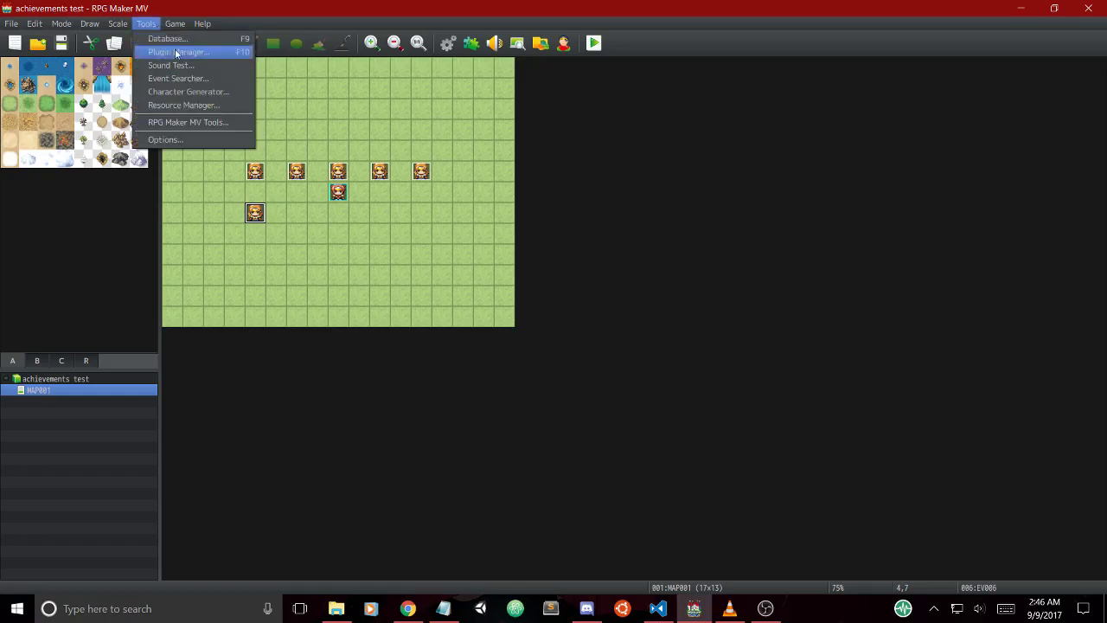
left_click(177, 52)
double_click(457, 170)
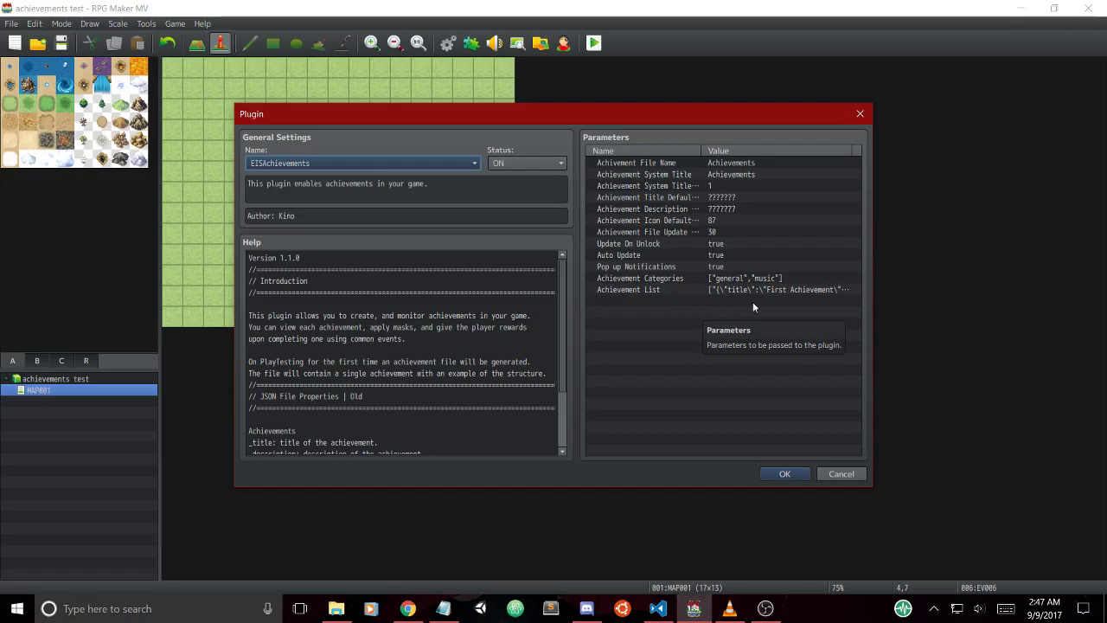
Check the Achievement Categories values, then open the Achievement List holding First Achievement and Music.
double_click(765, 277)
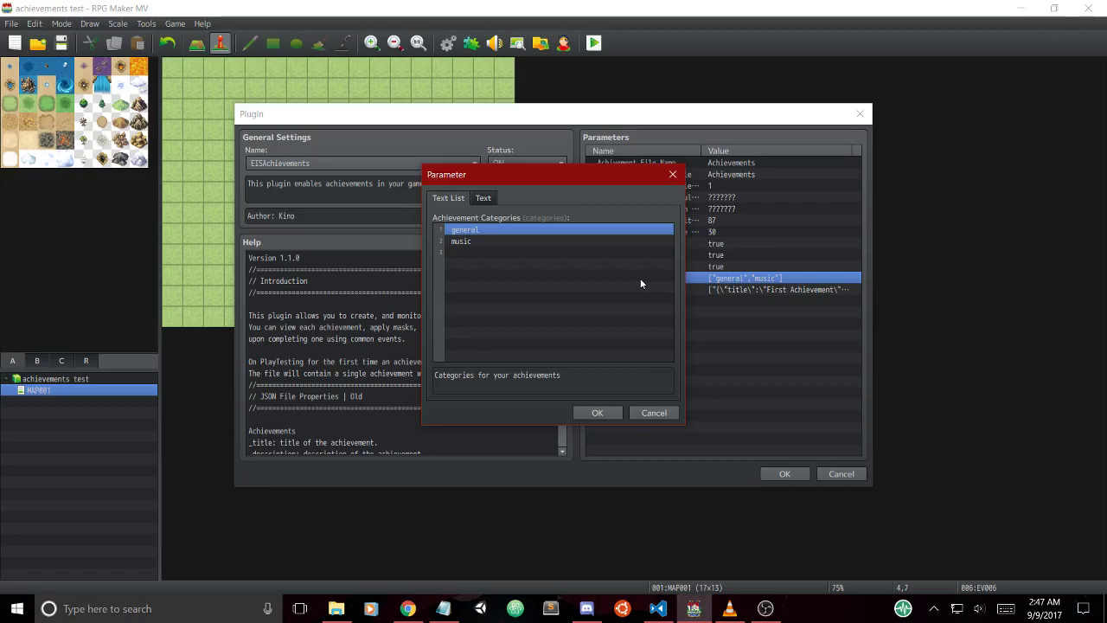
left_click(672, 173)
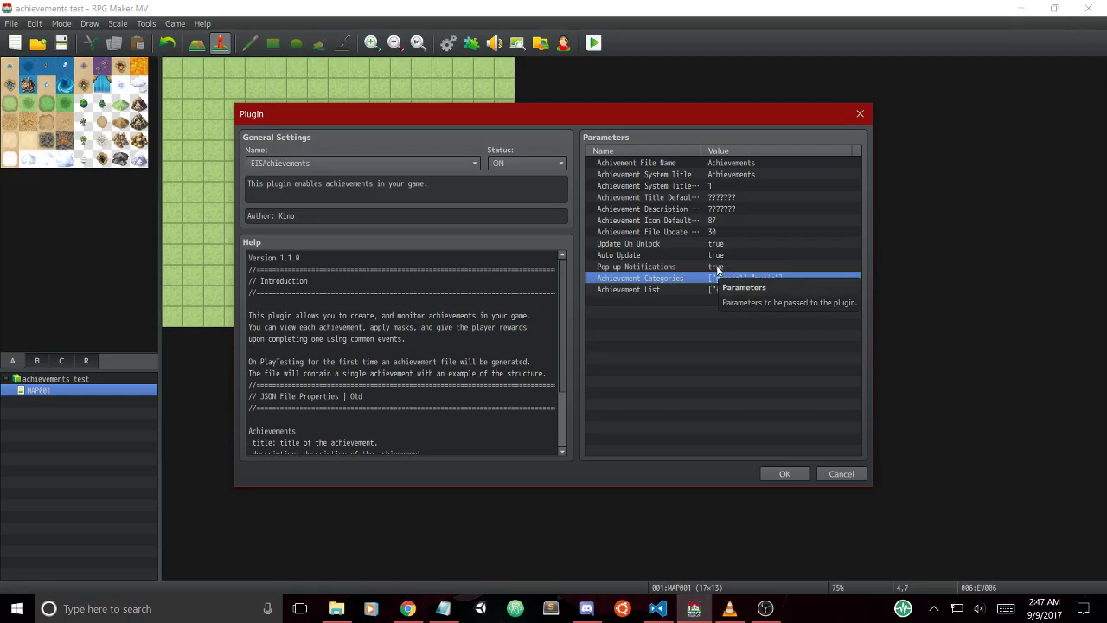
left_click(664, 292)
double_click(663, 289)
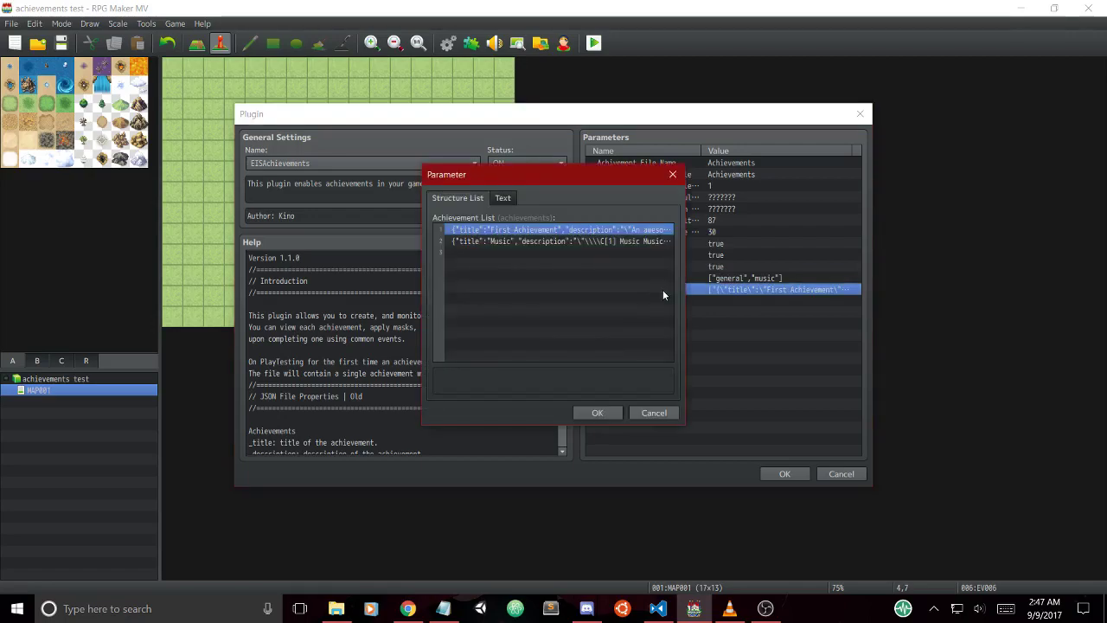
Open the First Achievement entry and review its Title and Description without changing them.
double_click(532, 230)
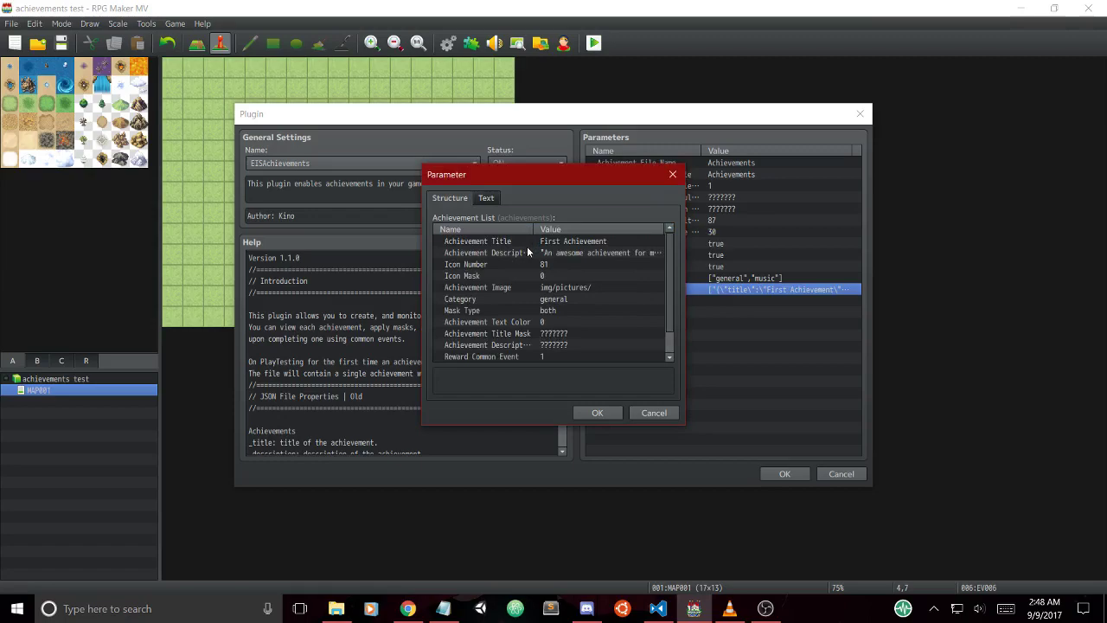
scroll(521, 246, "down", 1)
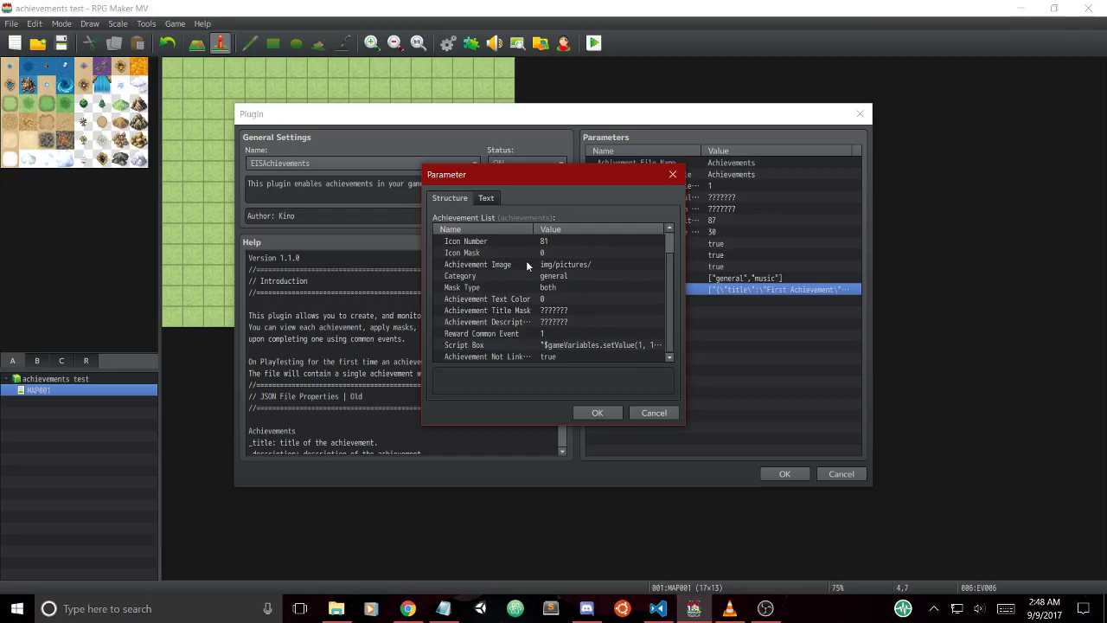
scroll(526, 262, "up", 1)
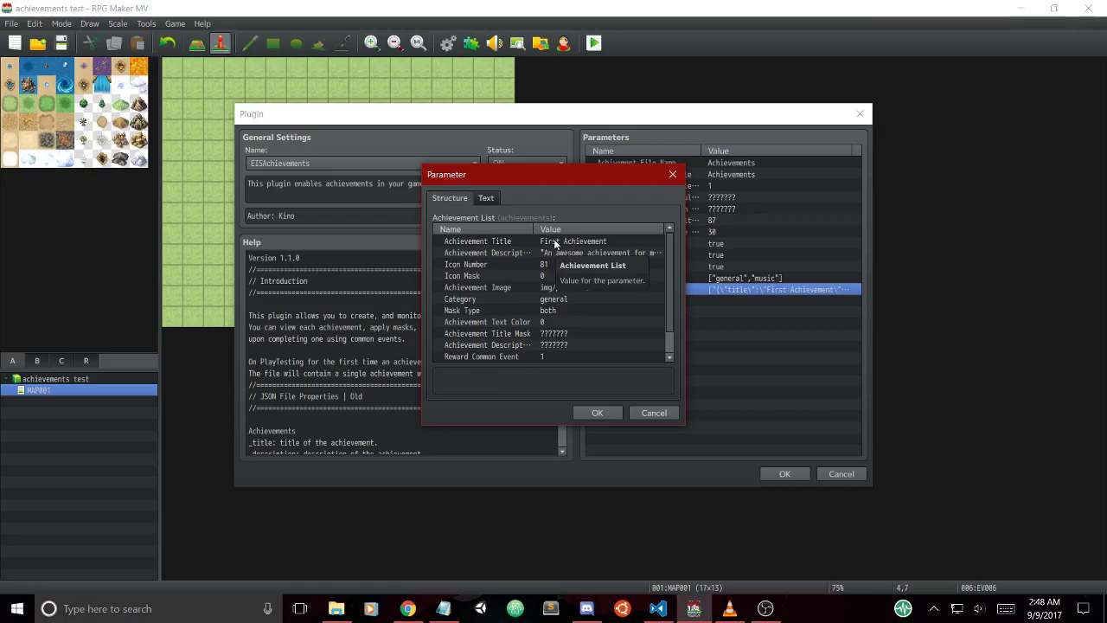
double_click(551, 241)
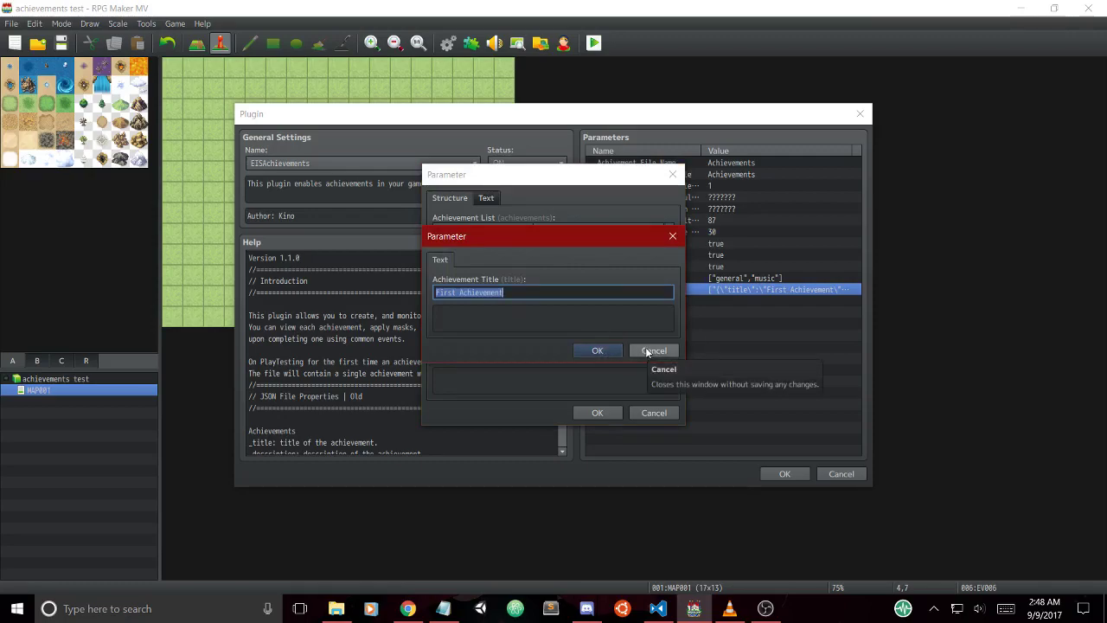
left_click(647, 351)
double_click(563, 252)
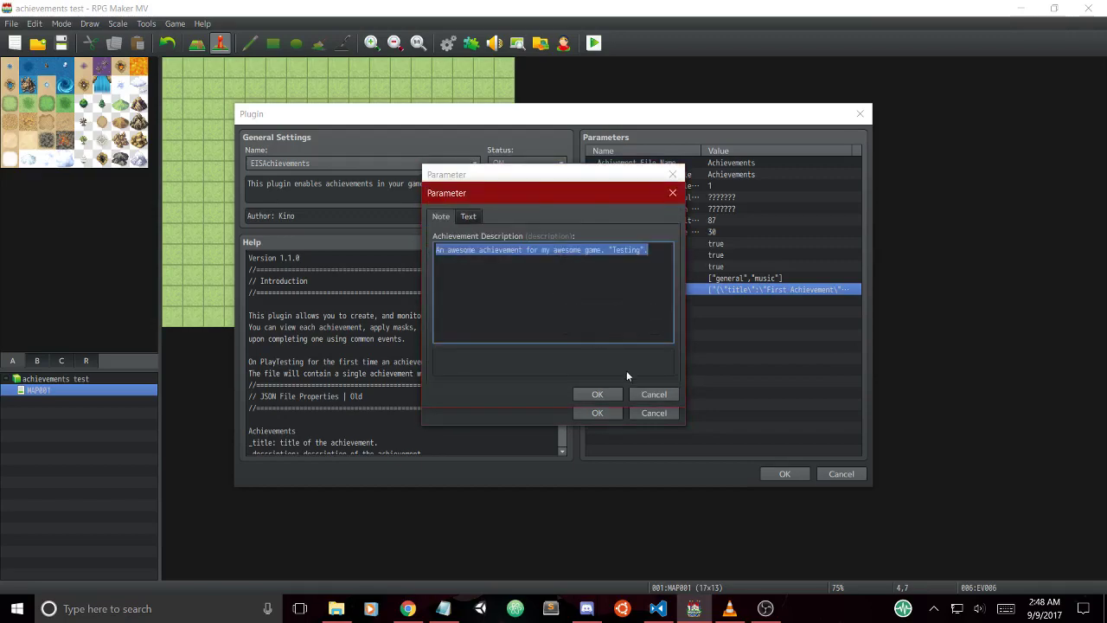
left_click(654, 394)
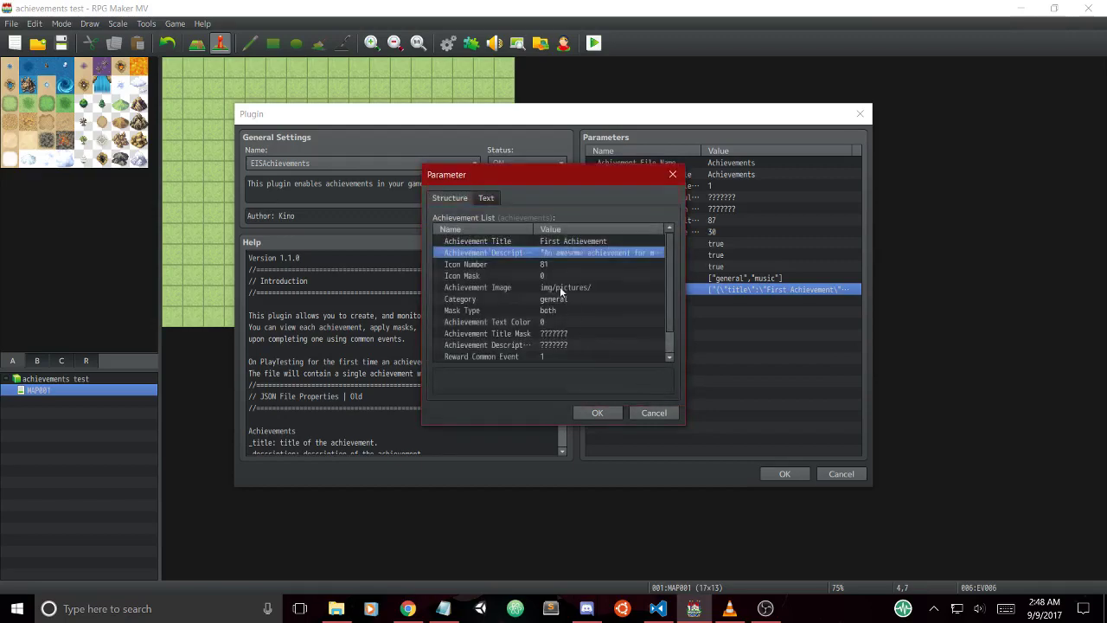
Check the Icon Number and Icon Mask settings, then open the Achievement Image setting.
left_click(538, 265)
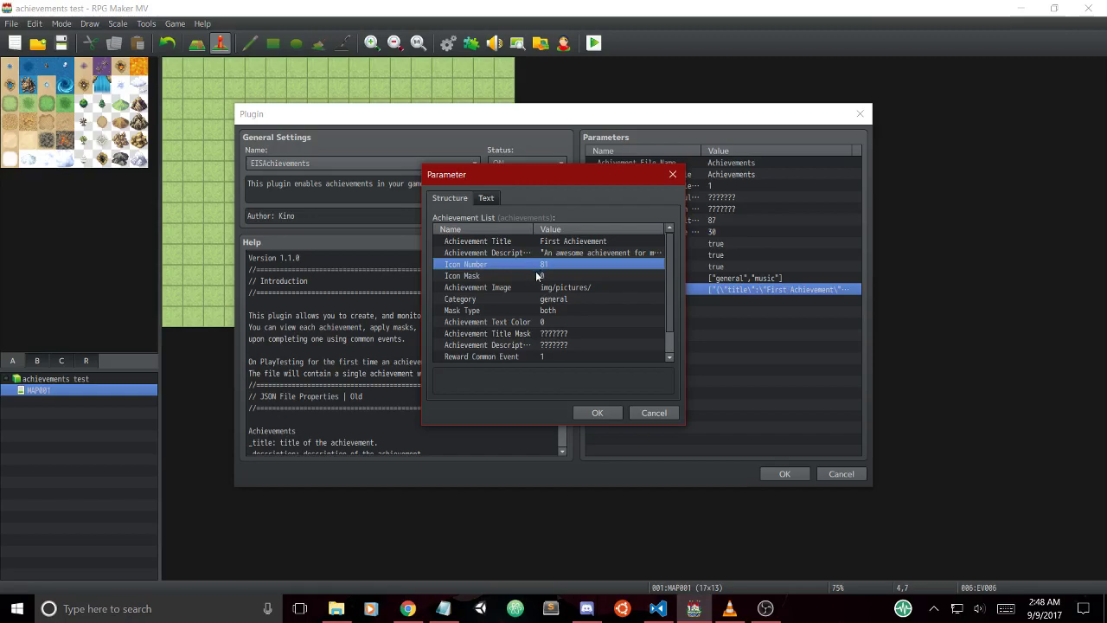
left_click(537, 275)
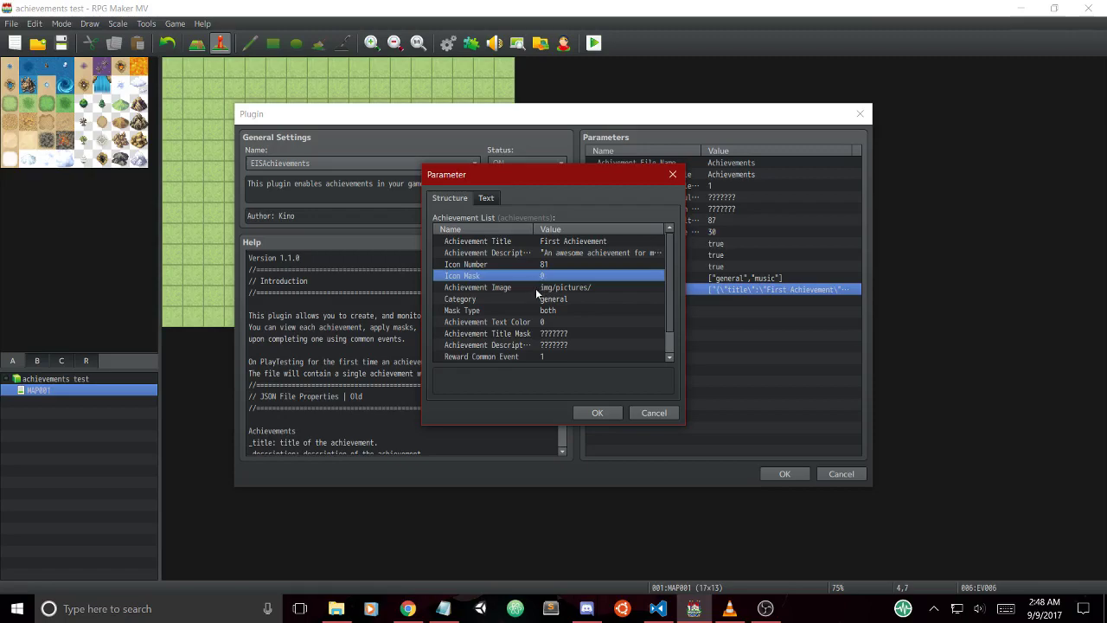
double_click(534, 288)
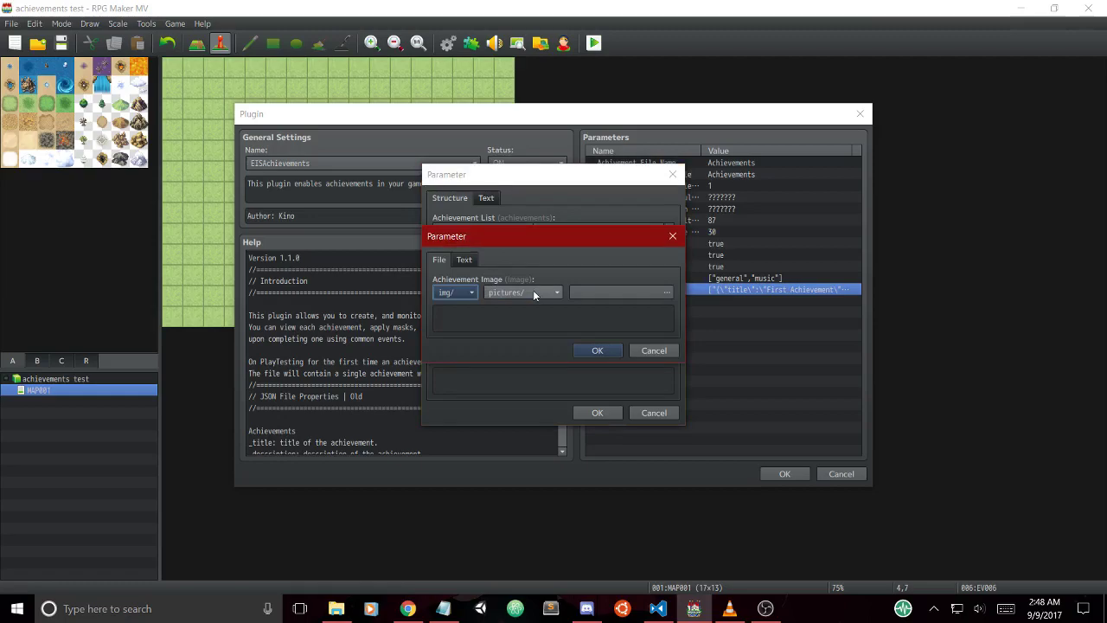
Set First Achievement's image to img/pictures/DarkSpace after previewing the Translucent picture.
left_click(624, 292)
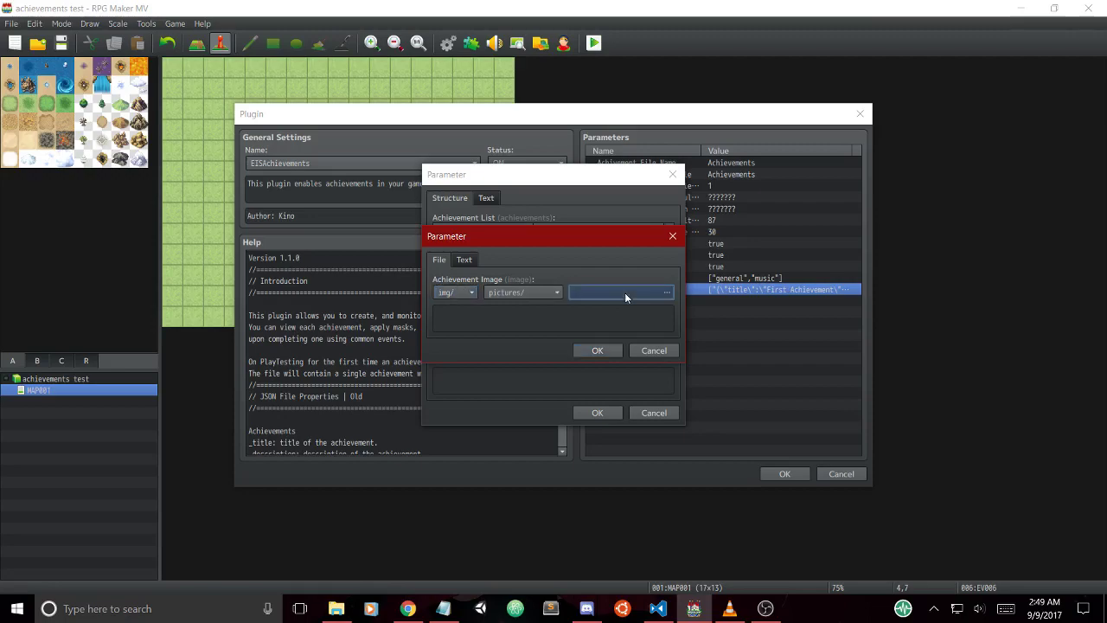
double_click(624, 292)
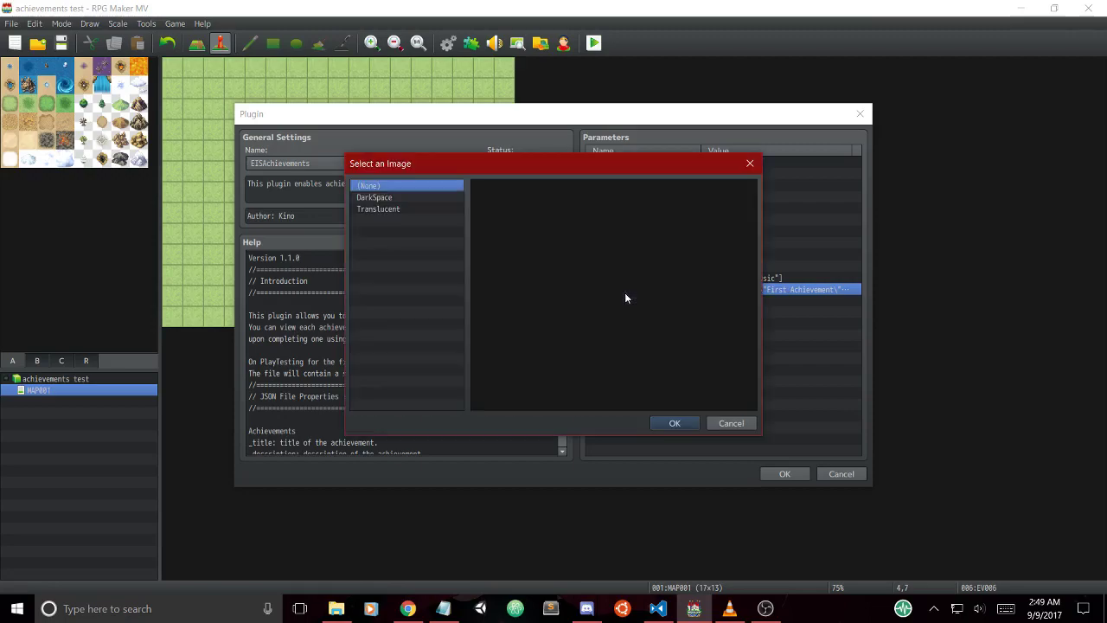
left_click(415, 201)
left_click(406, 210)
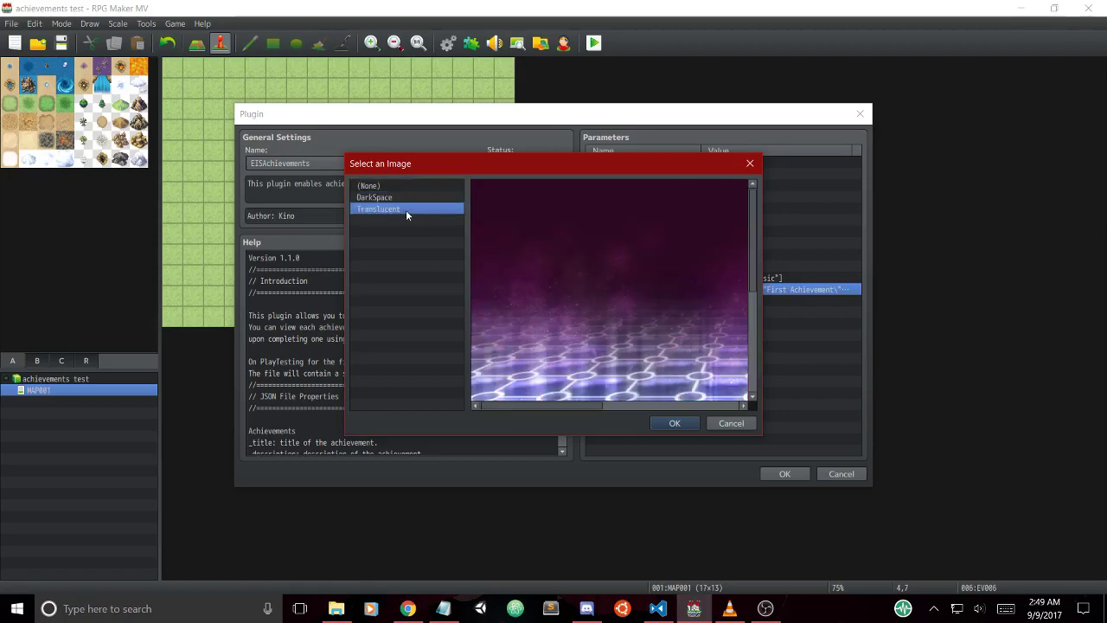
left_click(402, 198)
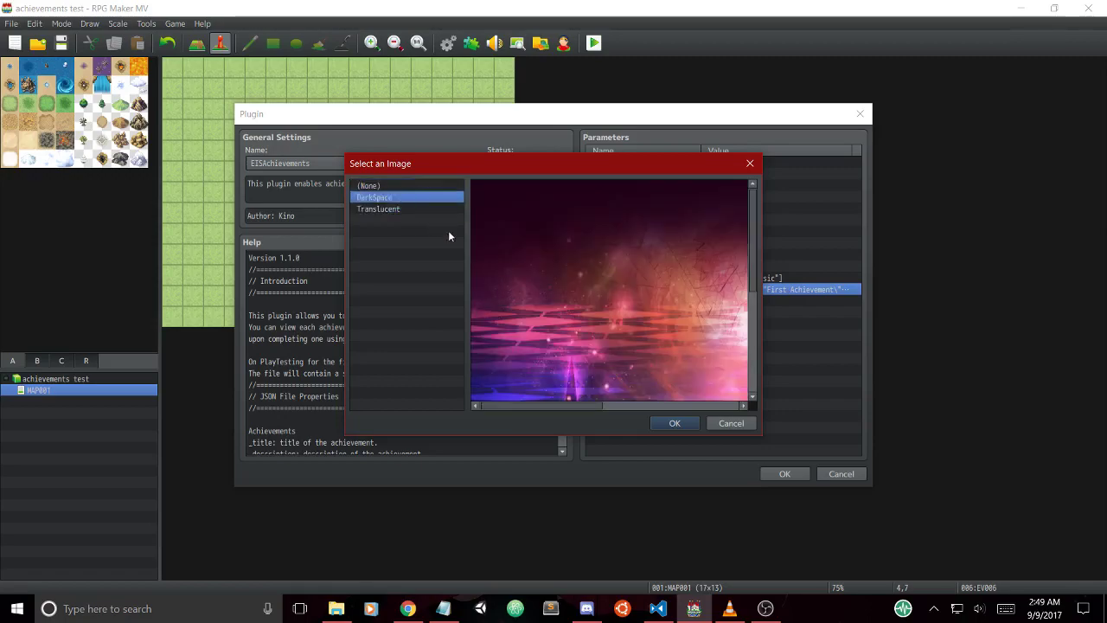
left_click(679, 426)
left_click(597, 350)
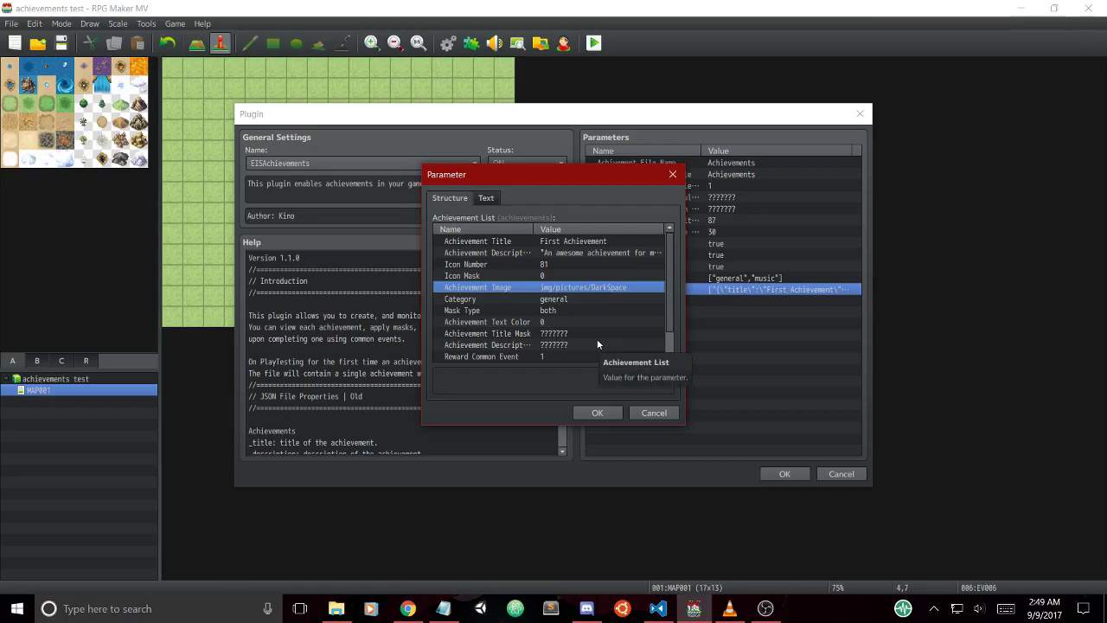
left_click(554, 310)
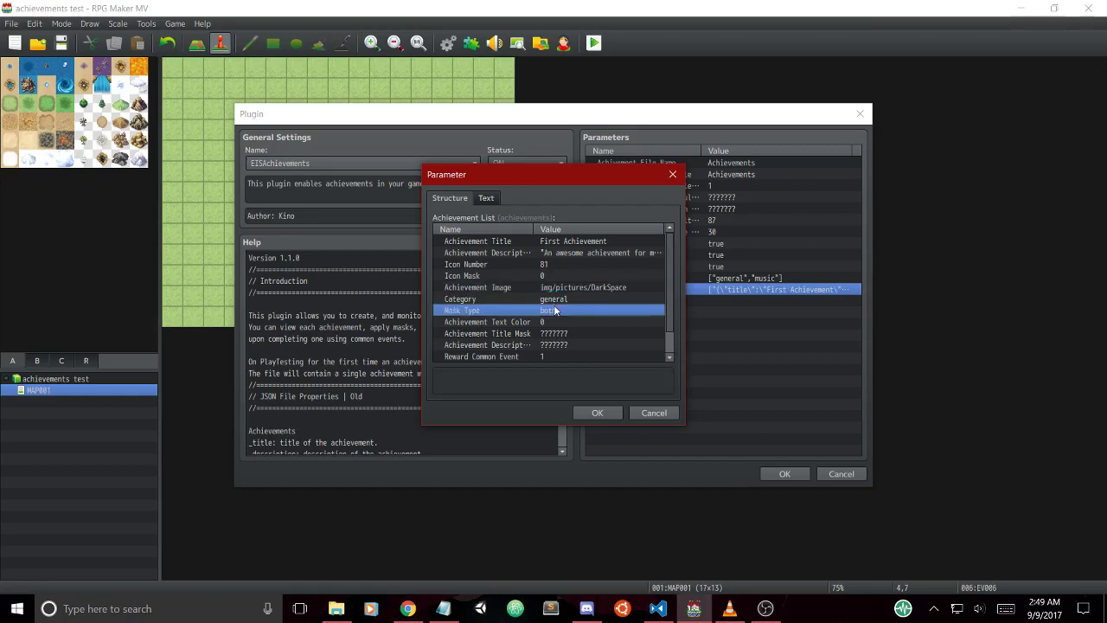
left_click(507, 322)
scroll(502, 326, "down", 1)
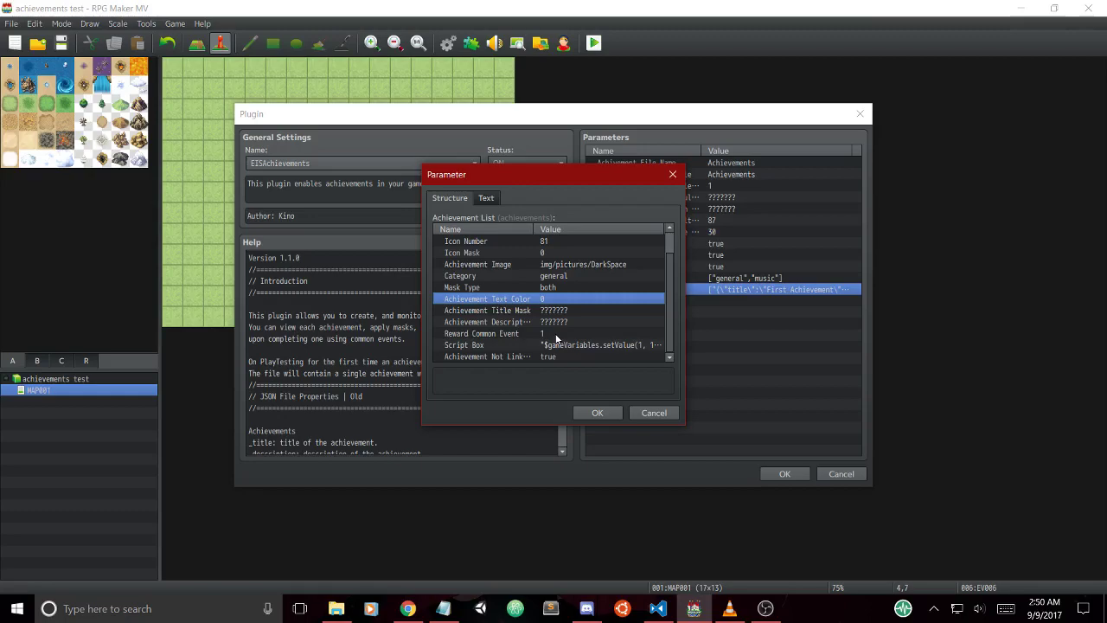
double_click(496, 343)
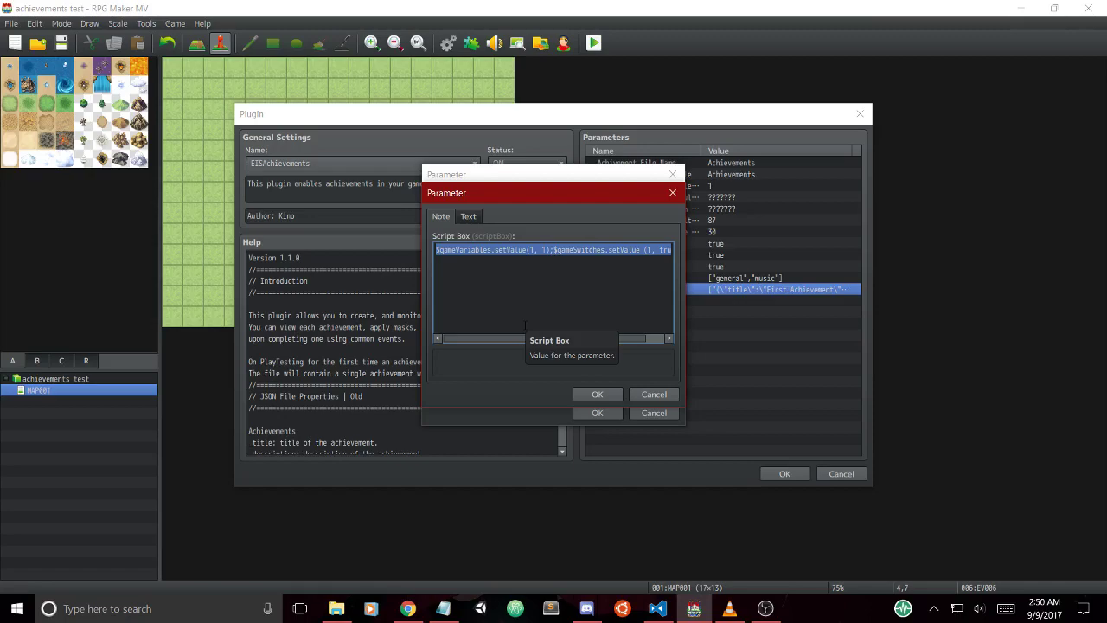
left_click(555, 250)
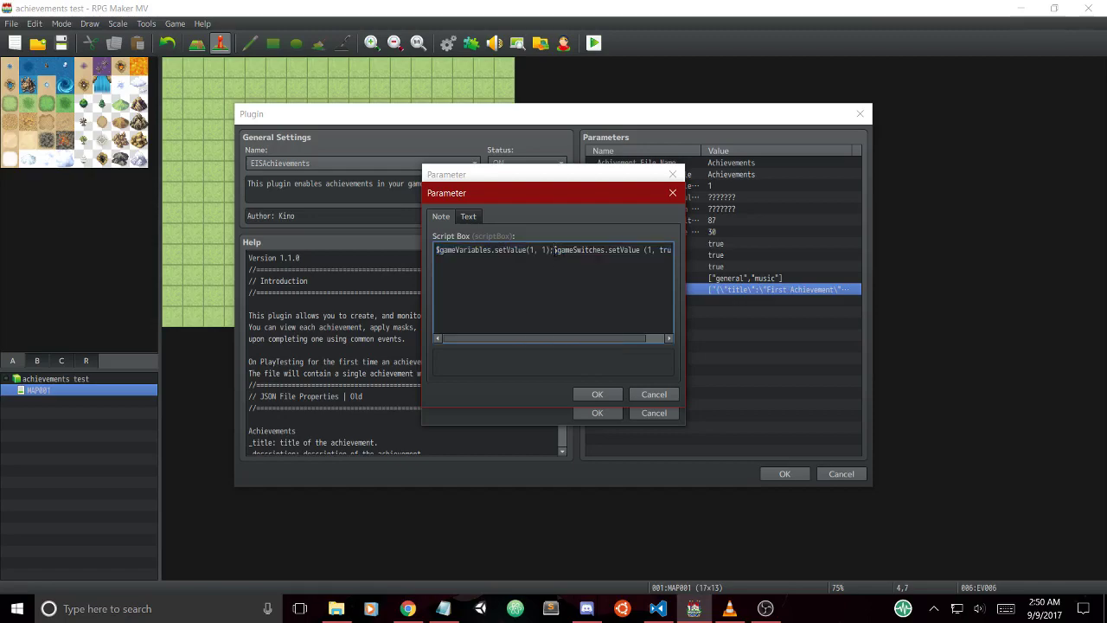
key("Return")
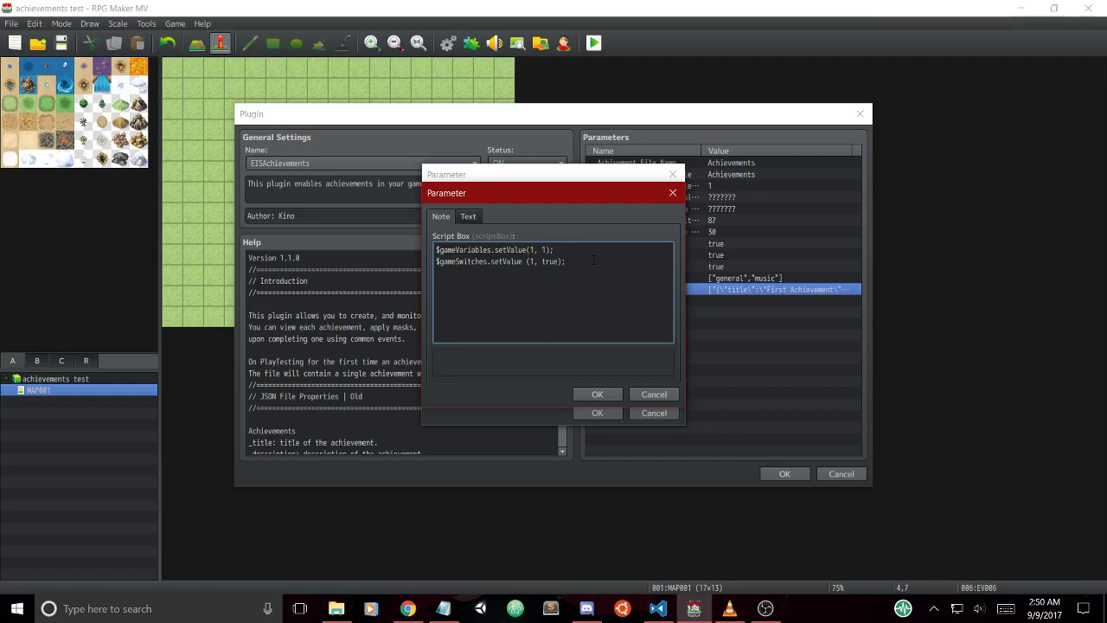
left_click(597, 394)
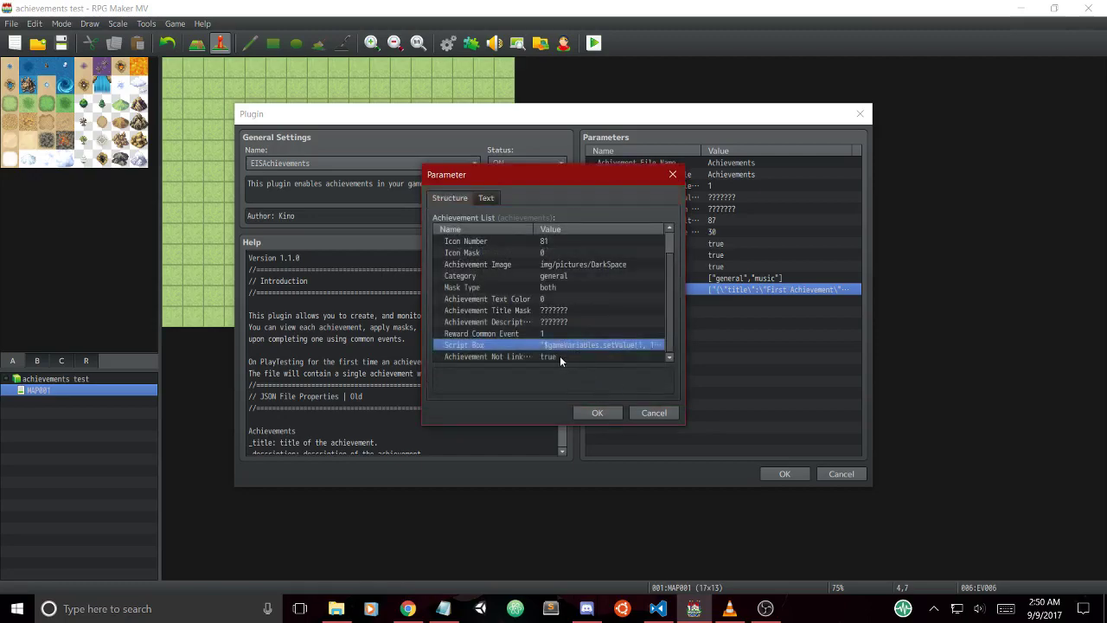
left_click(560, 356)
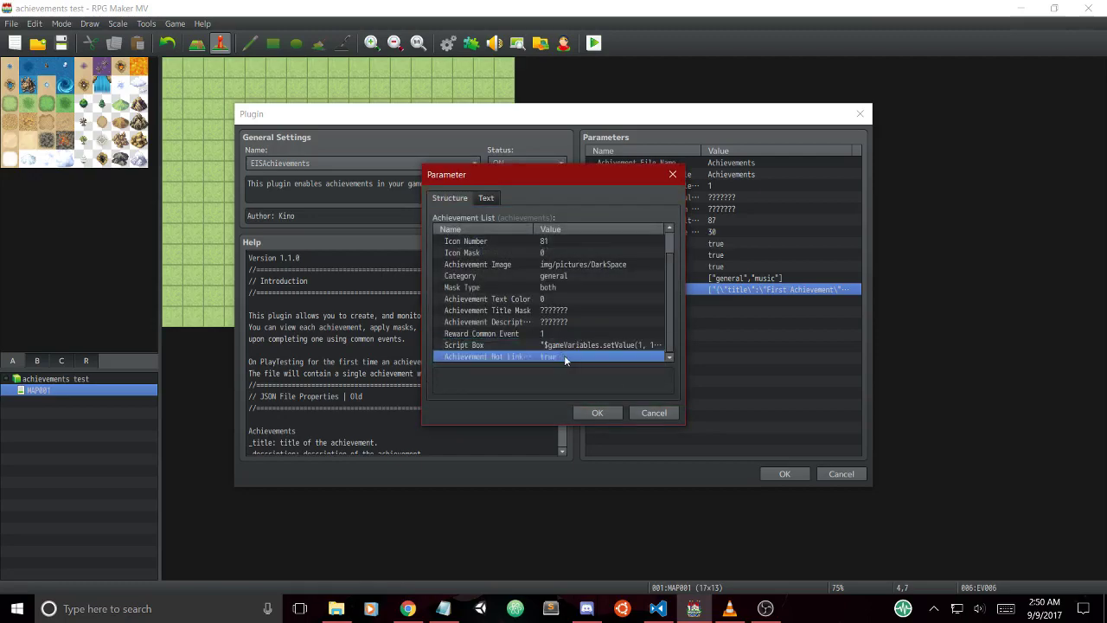
double_click(555, 354)
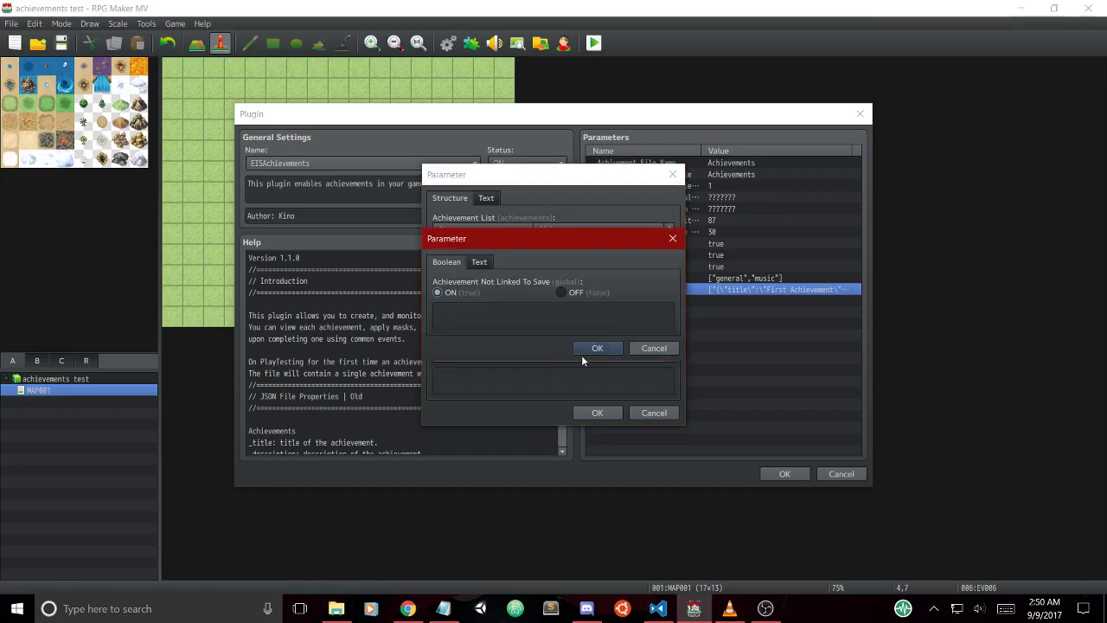
left_click(596, 349)
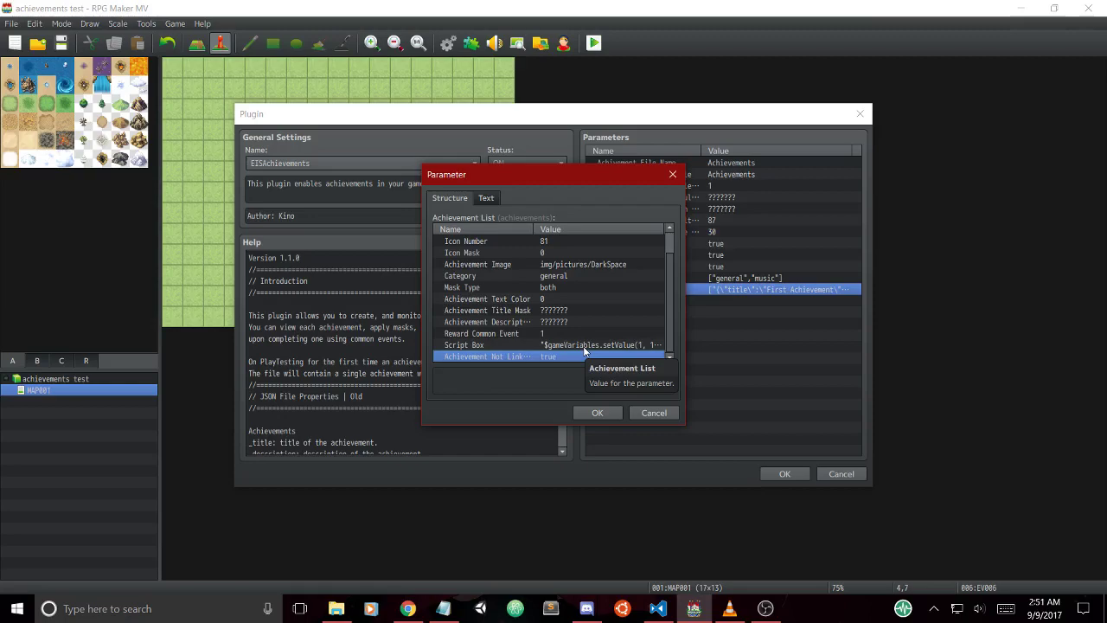
Confirm First Achievement, review the Music entry's description unchanged, and close the achievement list.
left_click(595, 410)
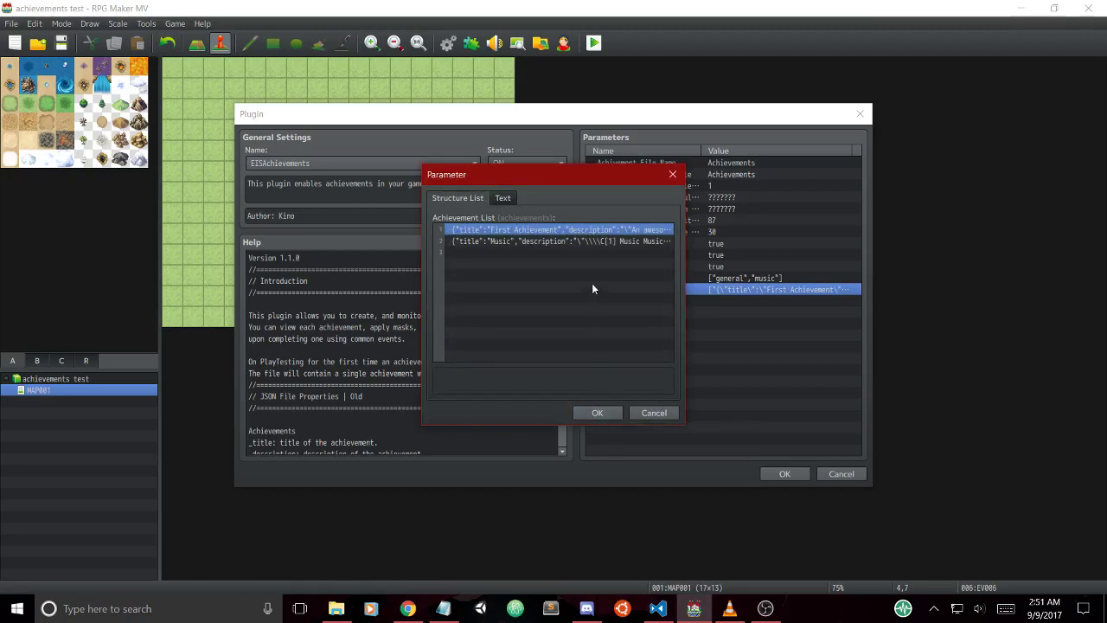
double_click(591, 239)
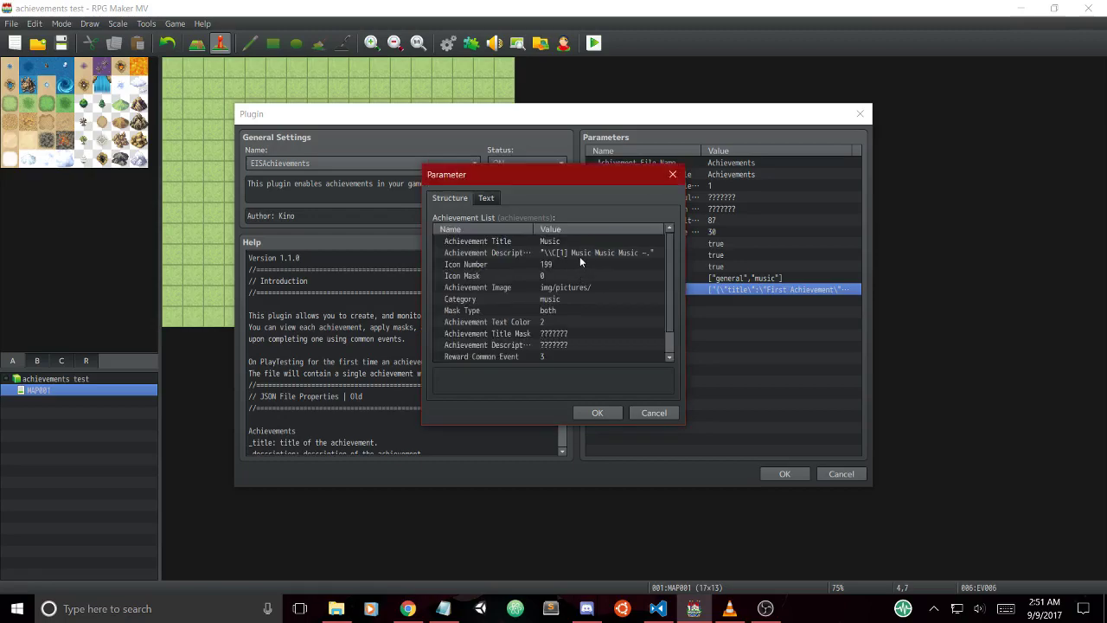
double_click(580, 252)
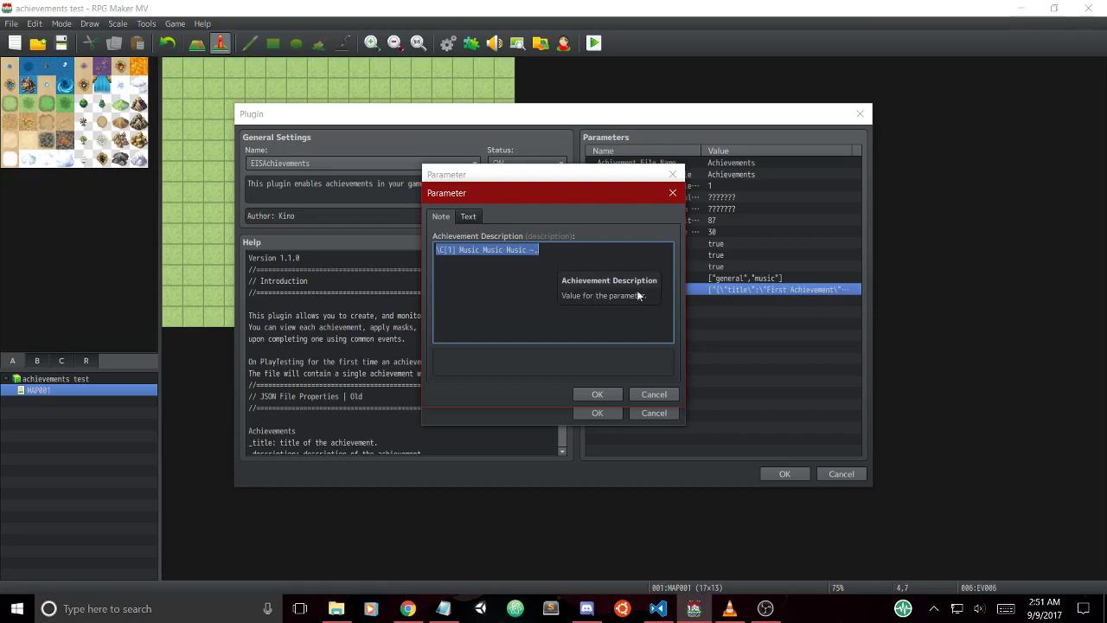
left_click(583, 395)
scroll(562, 316, "down", 1)
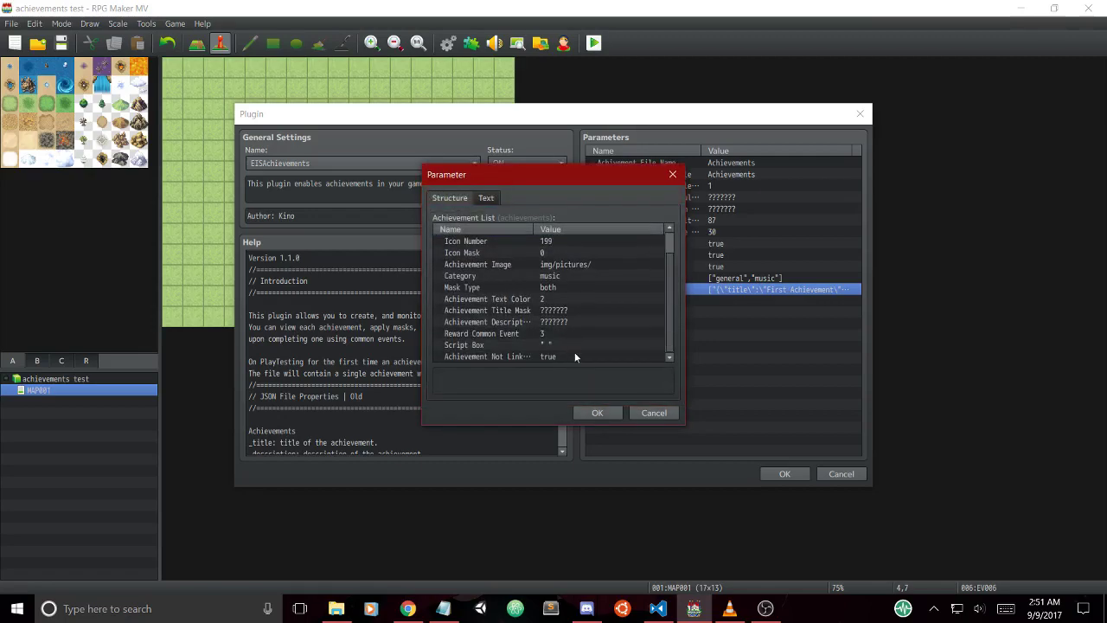
left_click(597, 412)
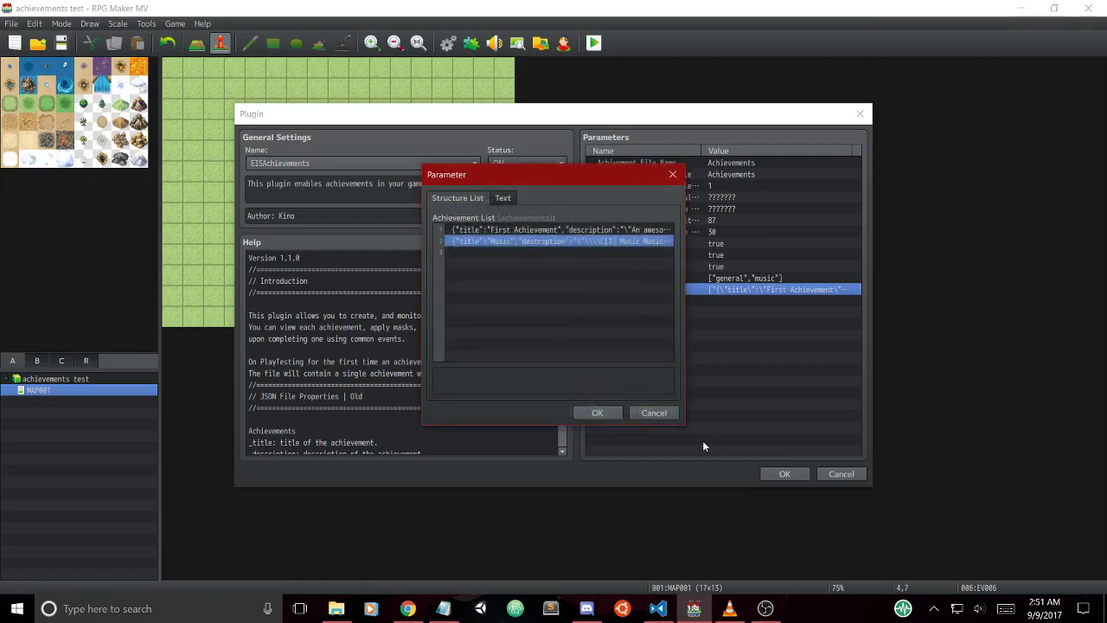
left_click(597, 412)
Close the plugin dialogs, save the project, and start a New Game playtest.
left_click(782, 473)
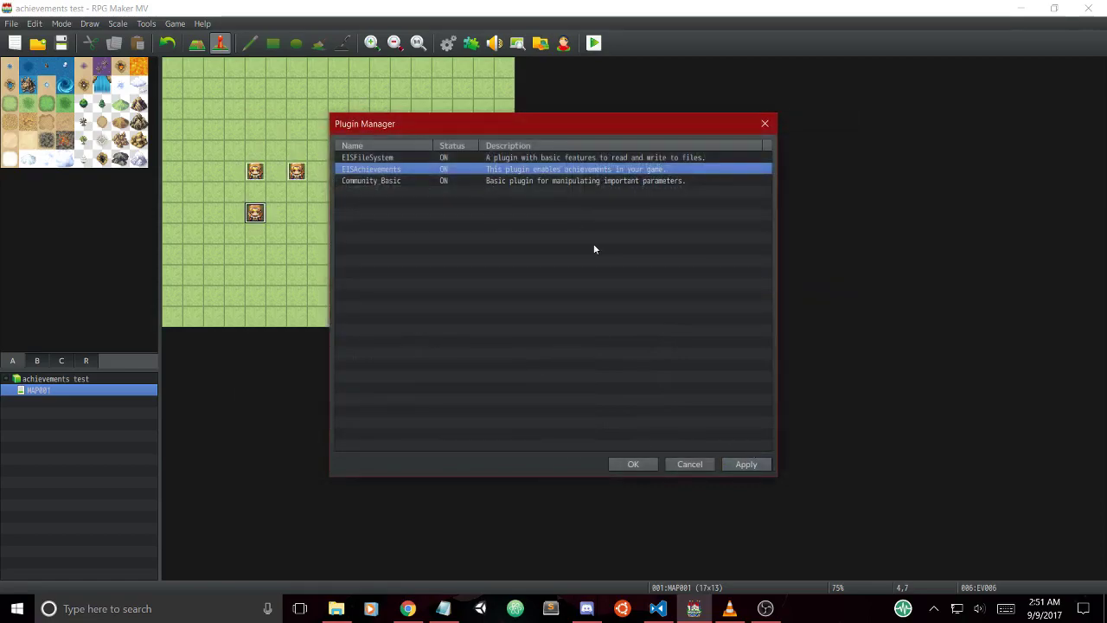
left_click(643, 462)
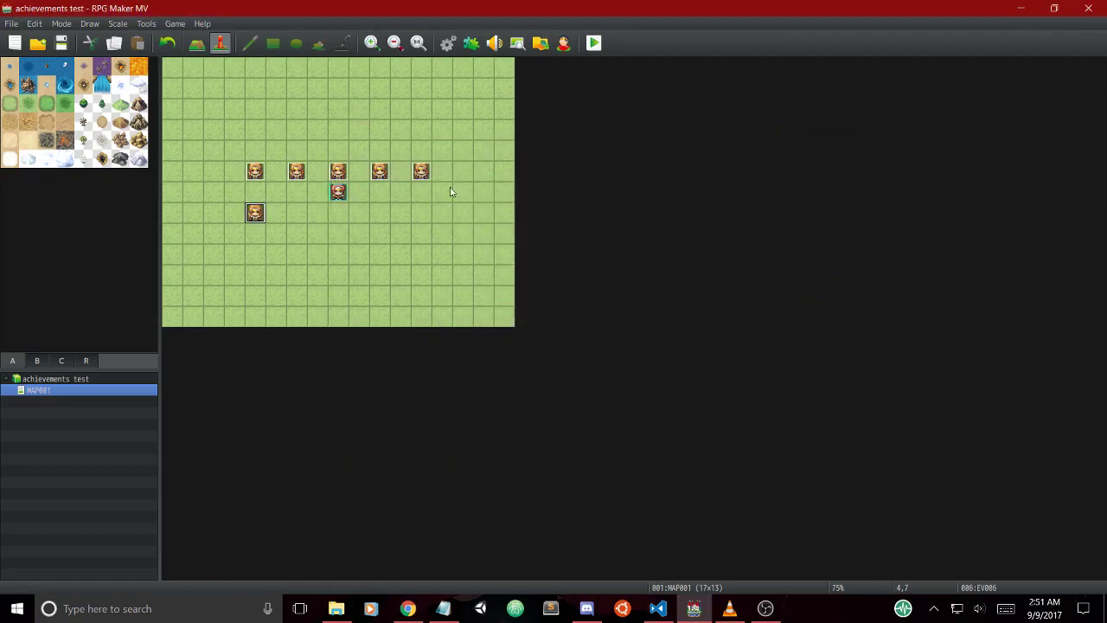
left_click(597, 47)
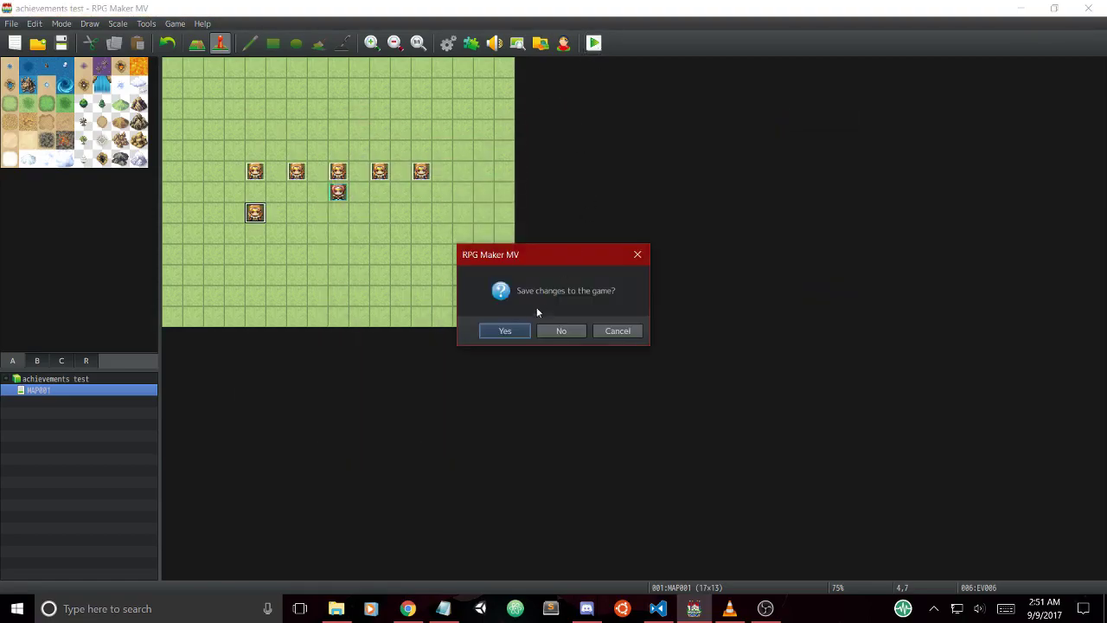
left_click(507, 331)
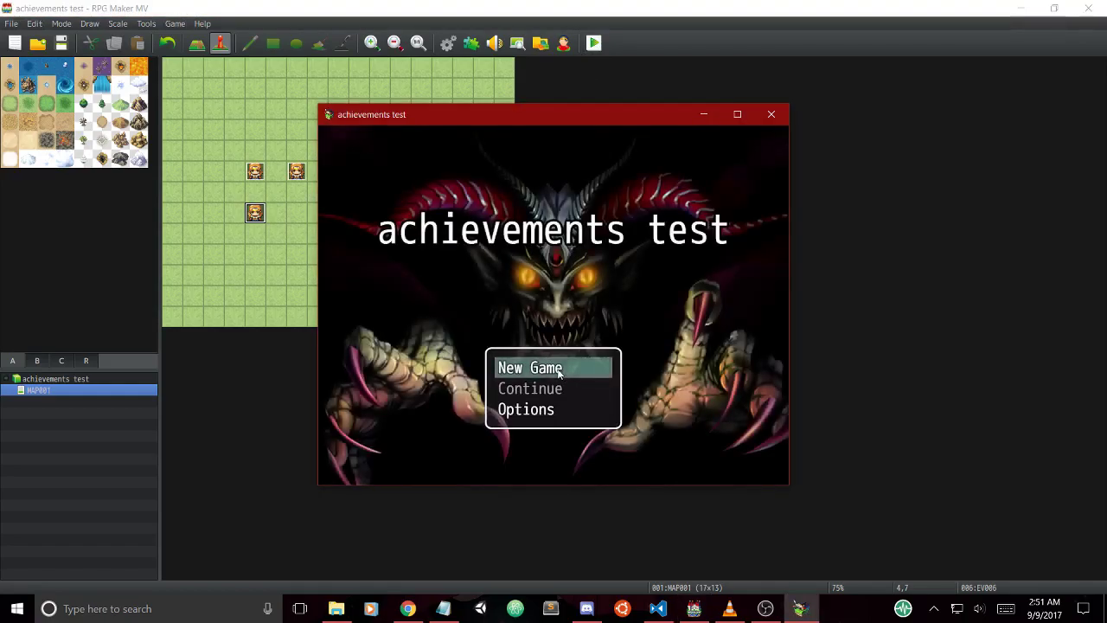
left_click(558, 370)
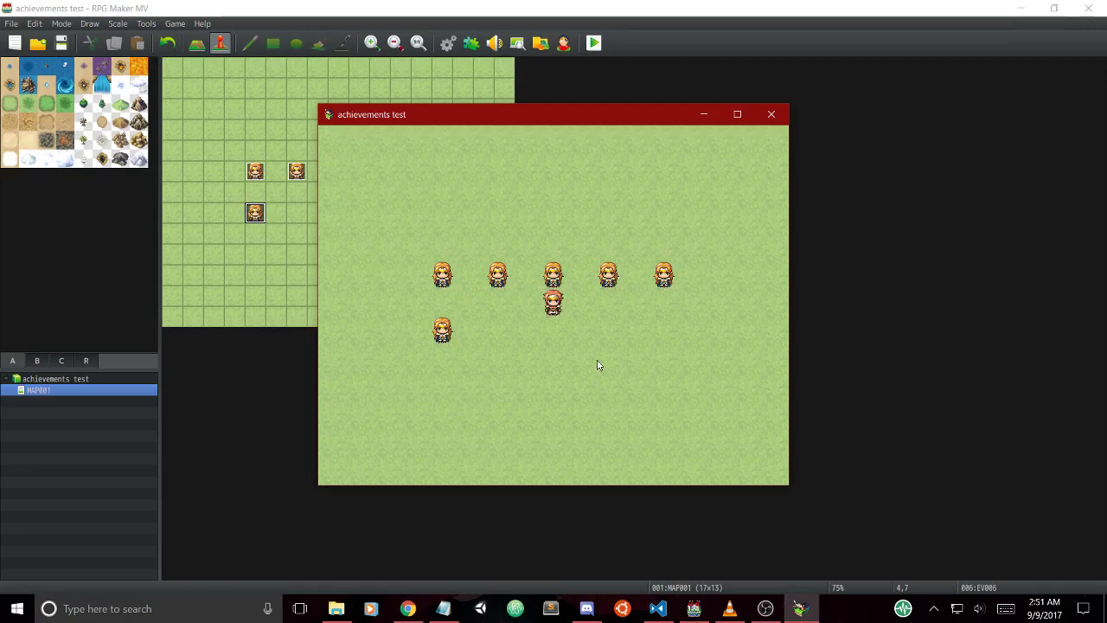
Face the player down and move the game window aside next to the map editor.
key("Down")
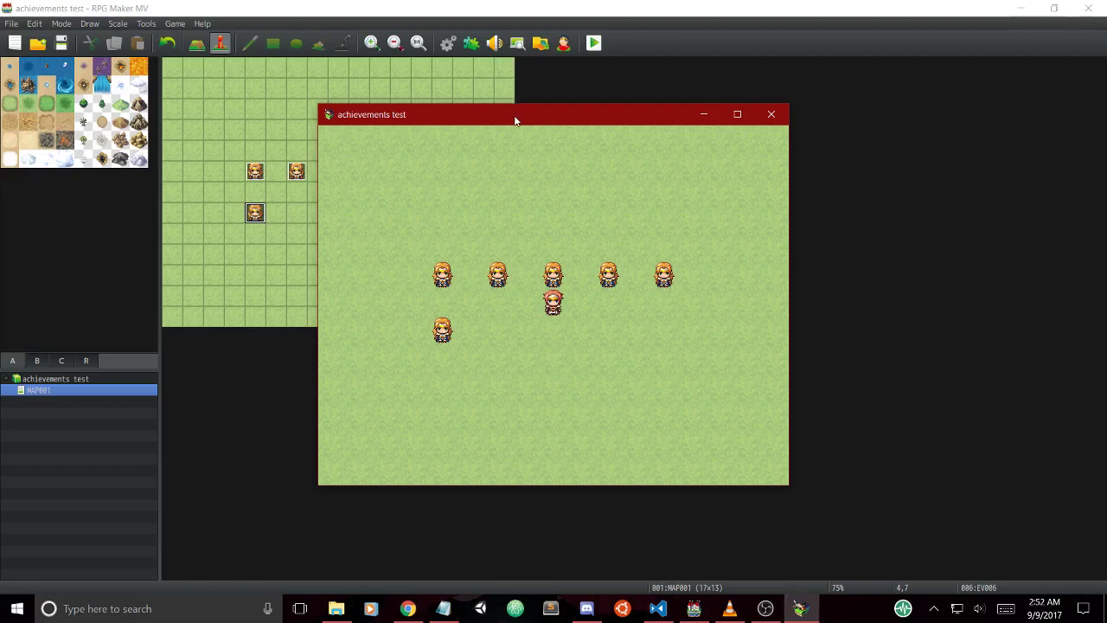
left_click_drag(514, 116, 623, 133)
left_click(359, 199)
right_click(338, 172)
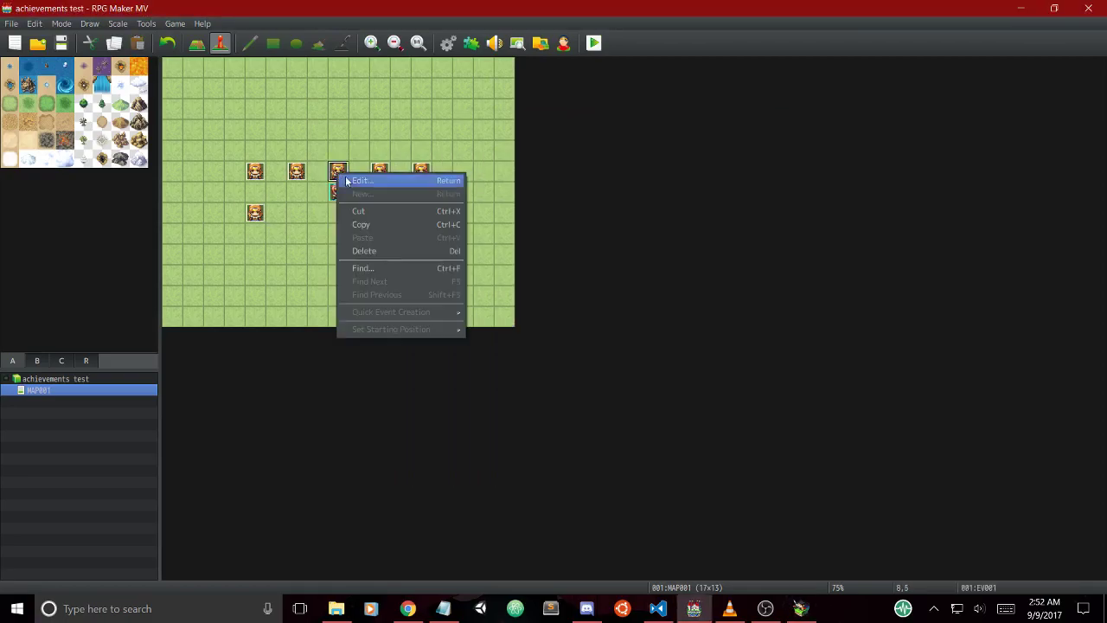
left_click(348, 180)
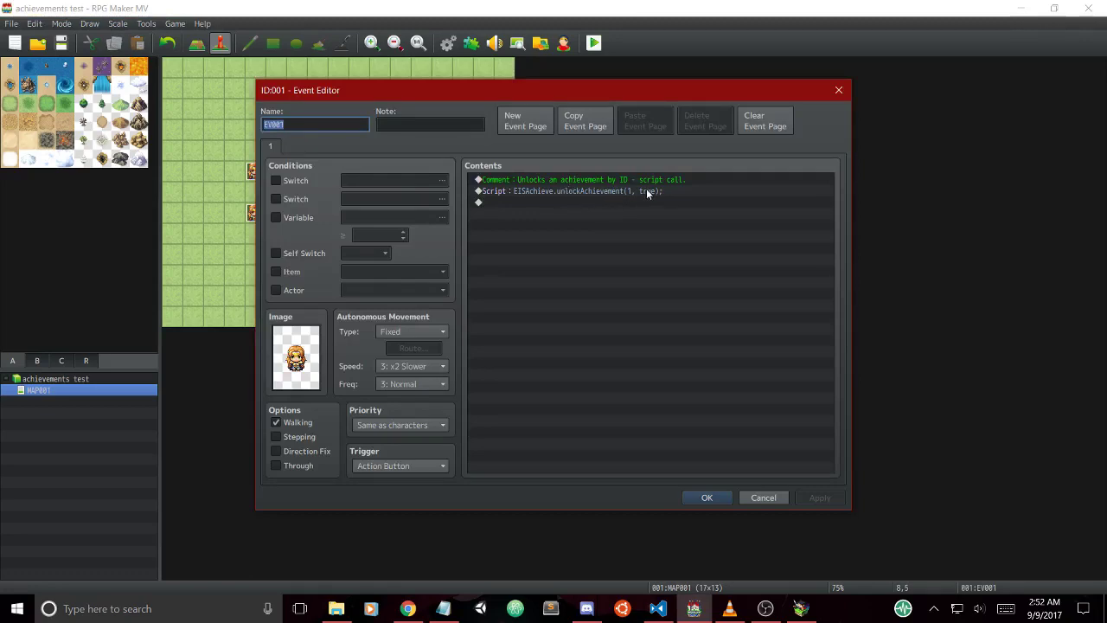
left_click(835, 91)
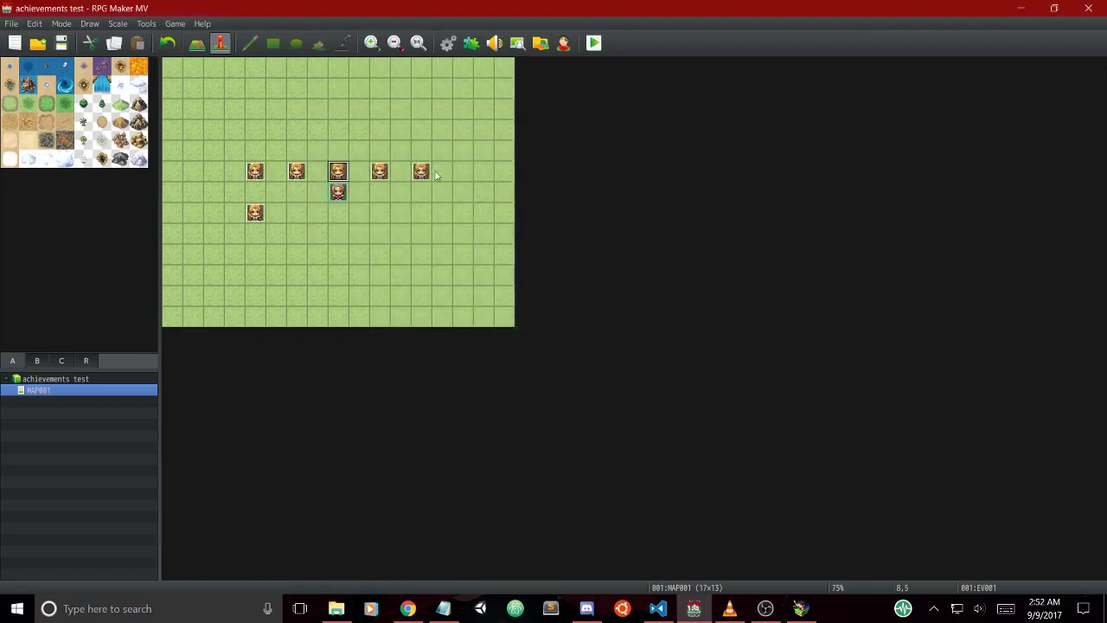
left_click(380, 172)
right_click(383, 174)
left_click(621, 180)
key("Return")
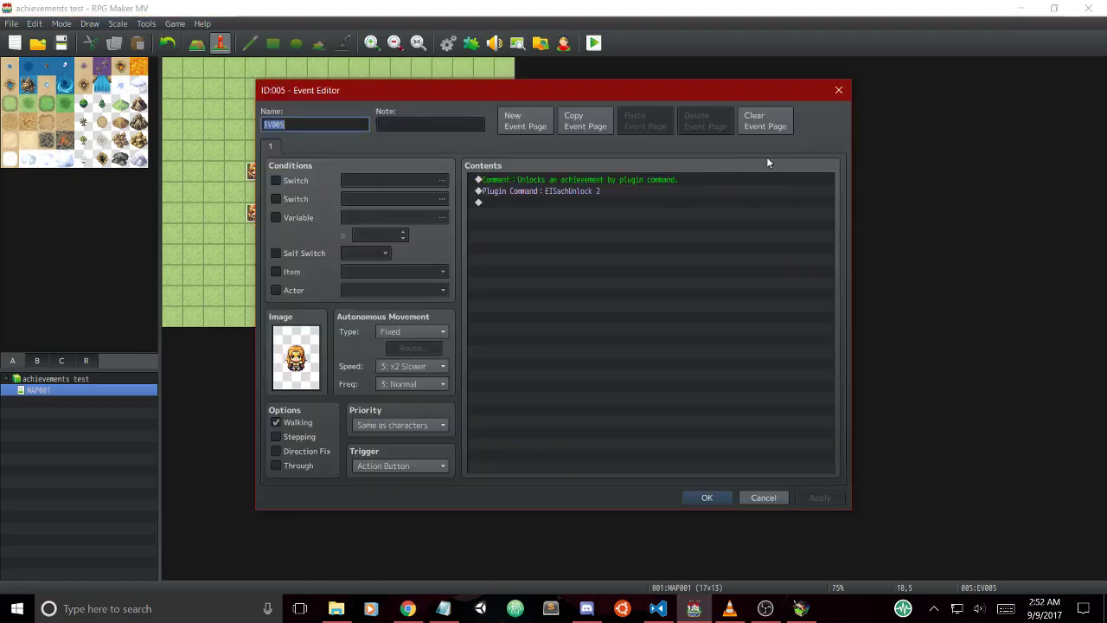
left_click(837, 90)
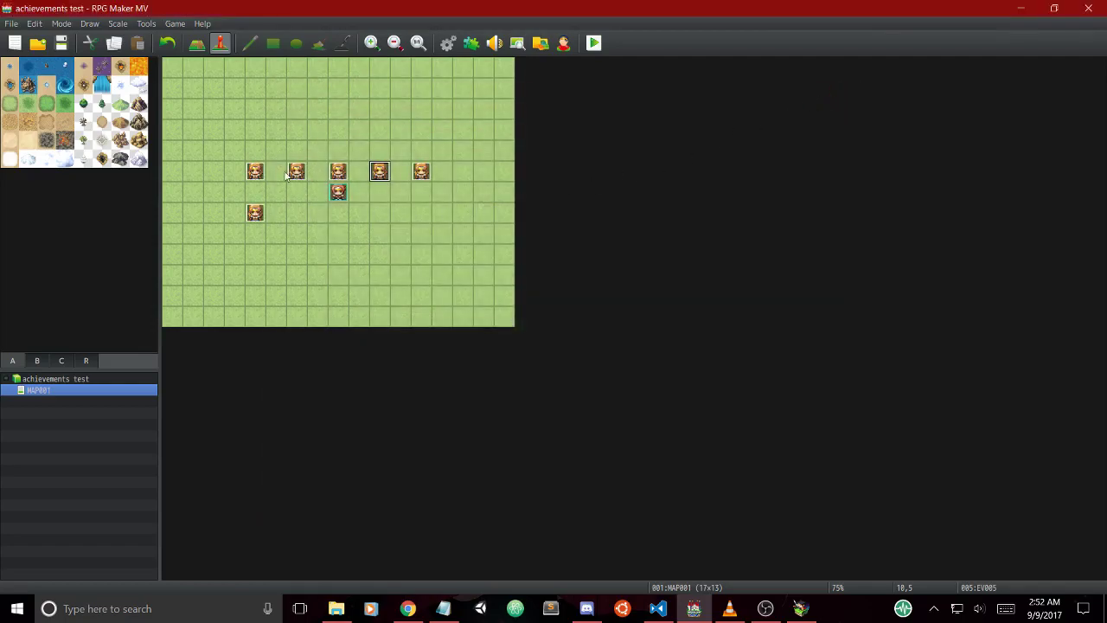
right_click(424, 173)
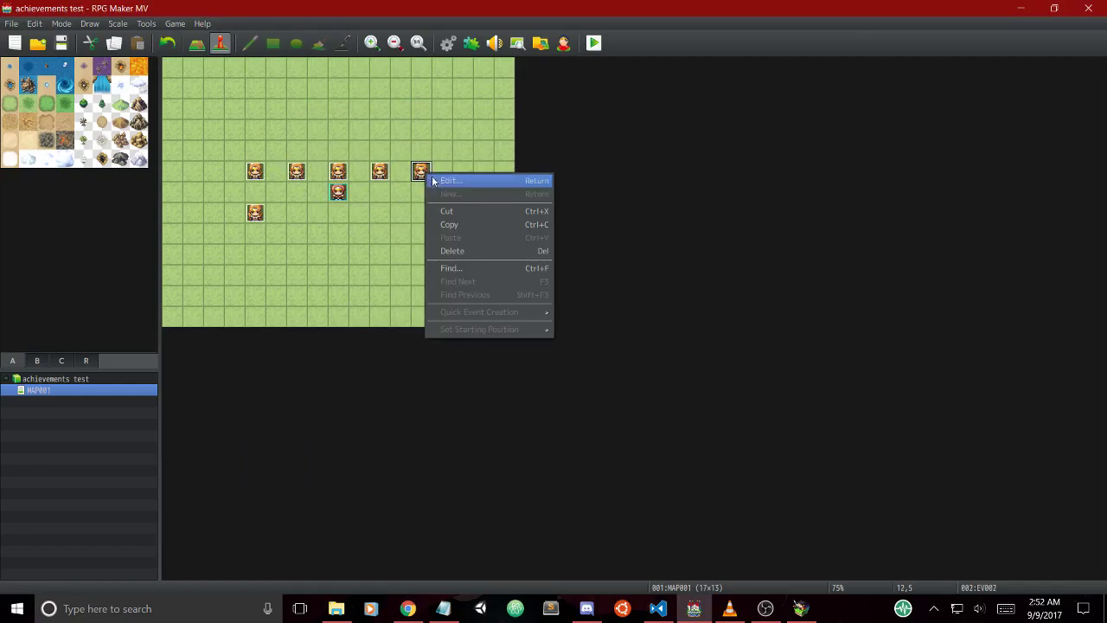
left_click(435, 180)
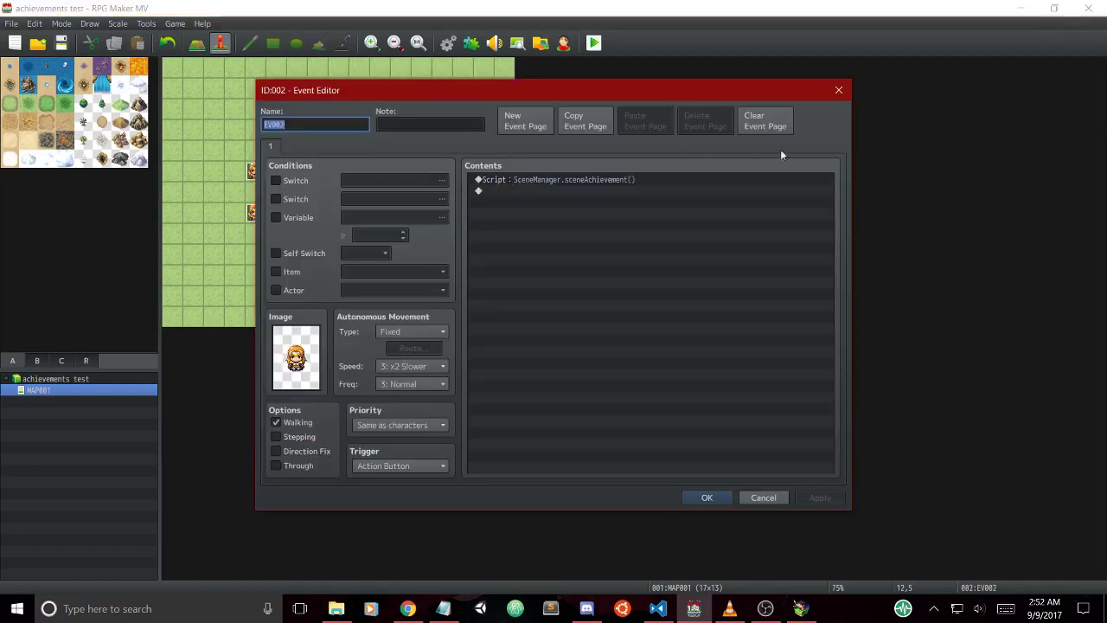
left_click(839, 92)
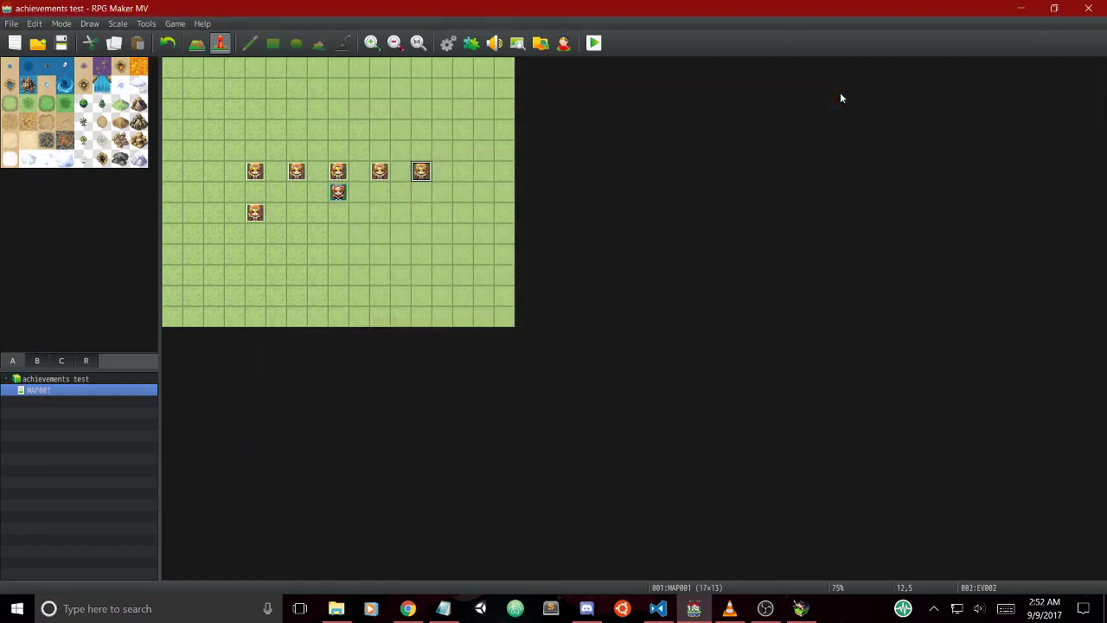
right_click(259, 176)
left_click(266, 180)
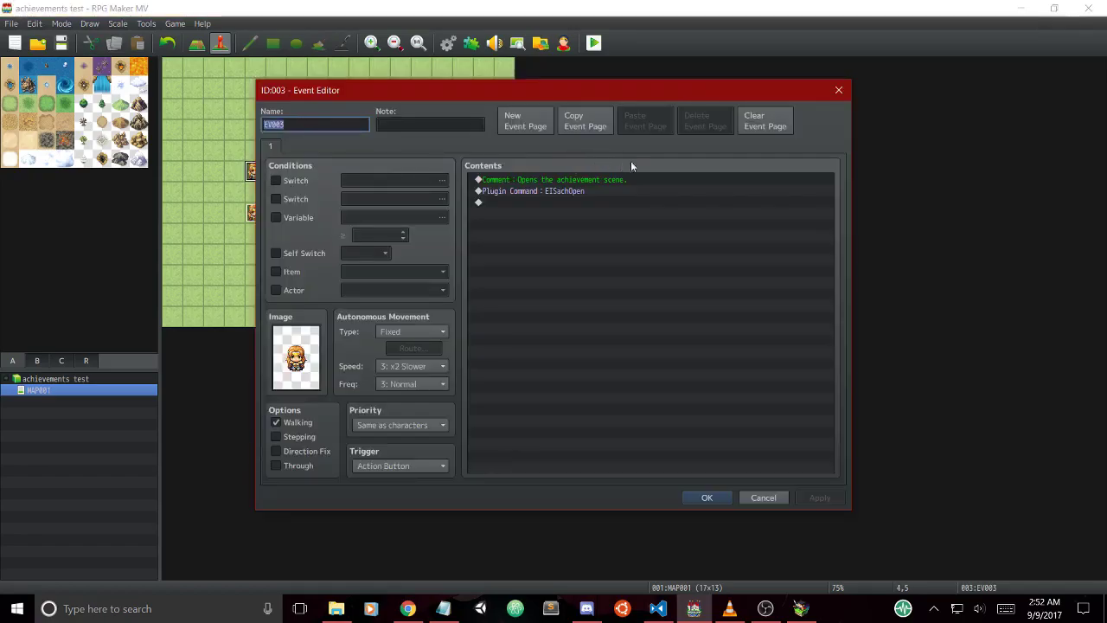
left_click(838, 90)
right_click(253, 212)
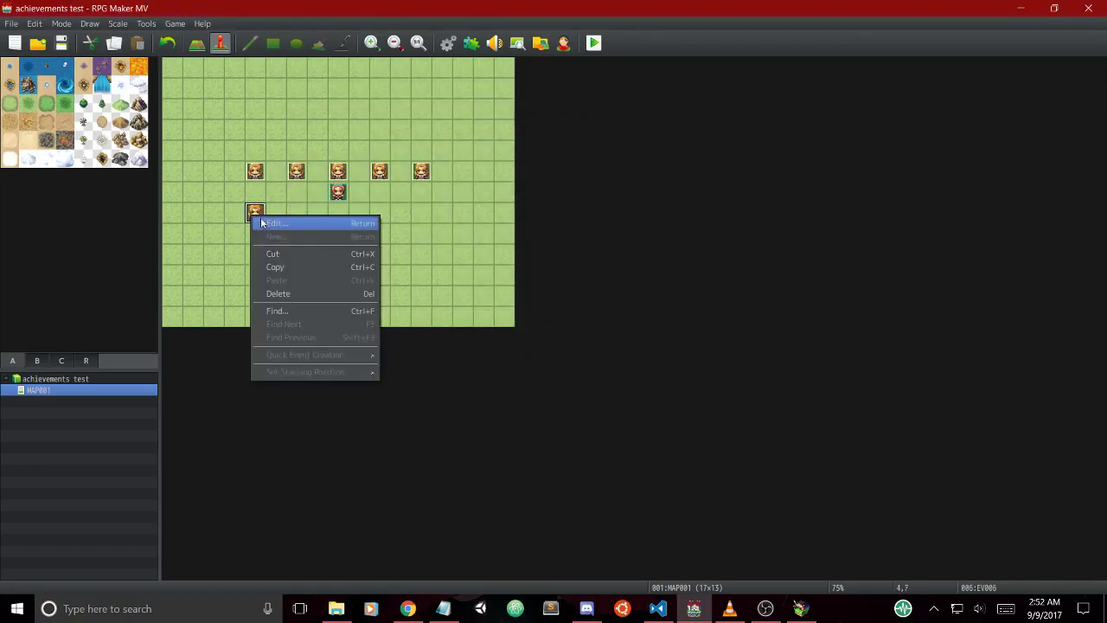
key("Escape")
key("Return")
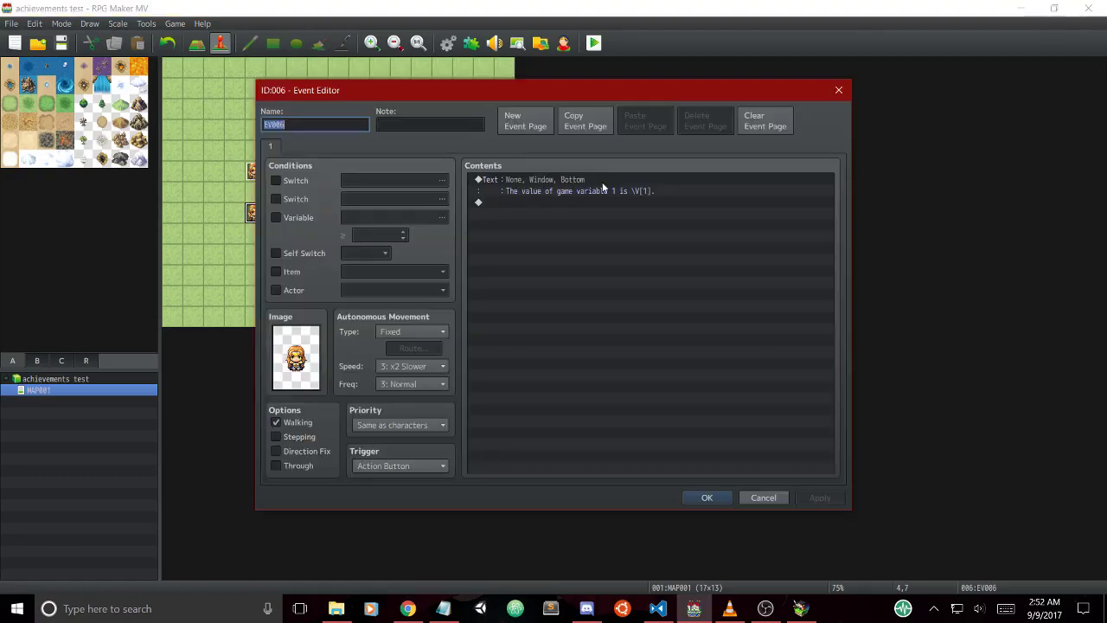
left_click(840, 90)
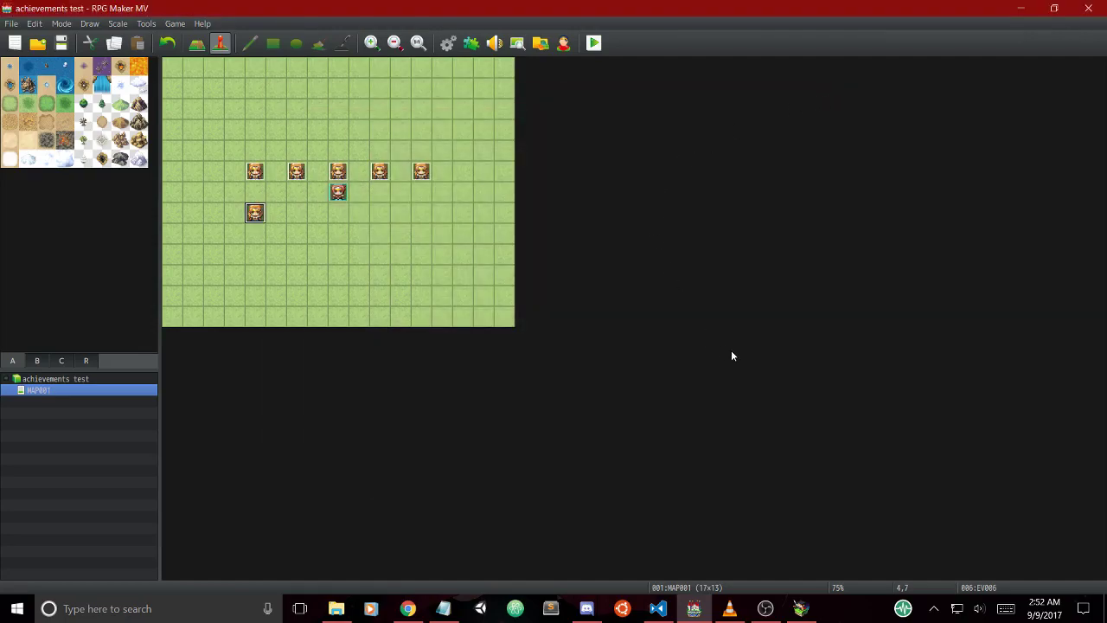
Walk the player up to the middle event and talk to it to unlock First Achievement.
left_click(811, 546)
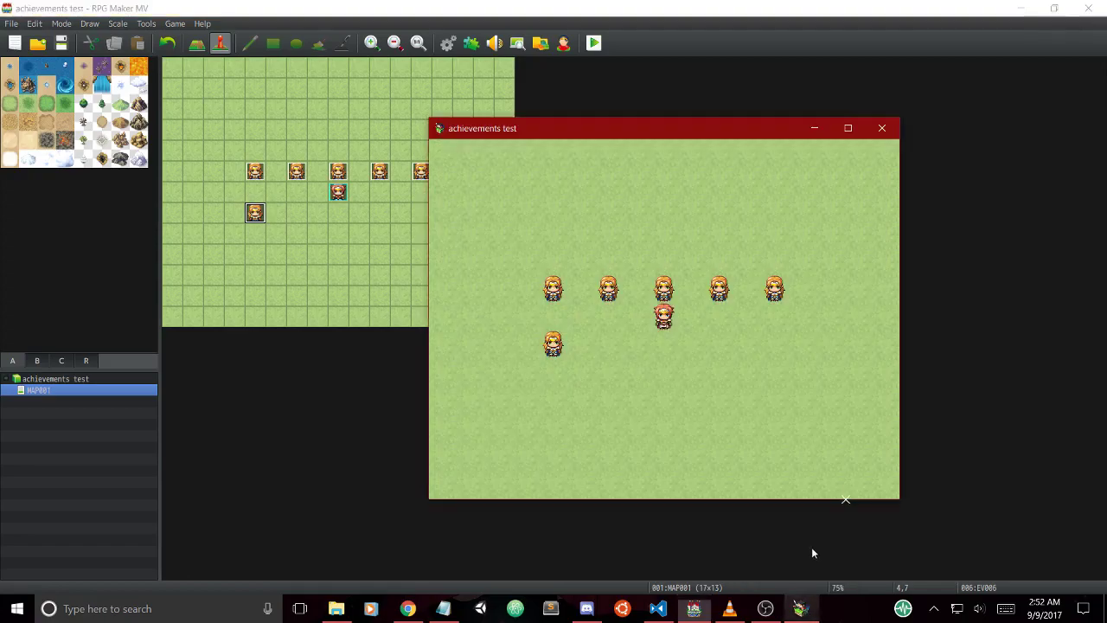
left_click(667, 368)
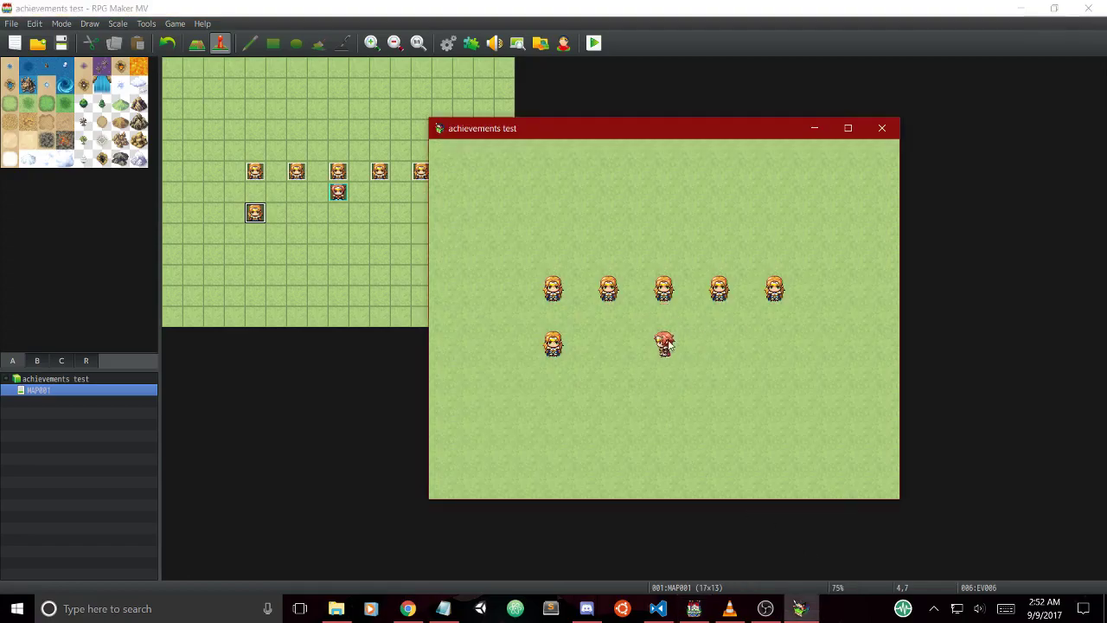
left_click(667, 338)
left_click(665, 325)
left_click(665, 325)
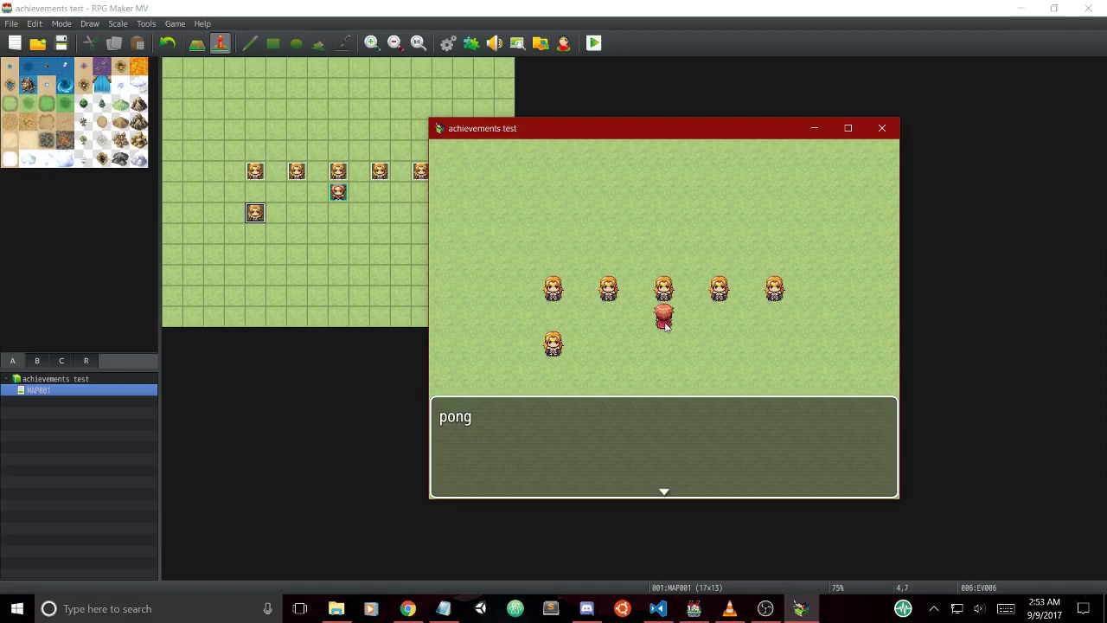
Dismiss the 'pong' message and talk to the fifth villager to open the Achievements list.
key("Return")
key("Right")
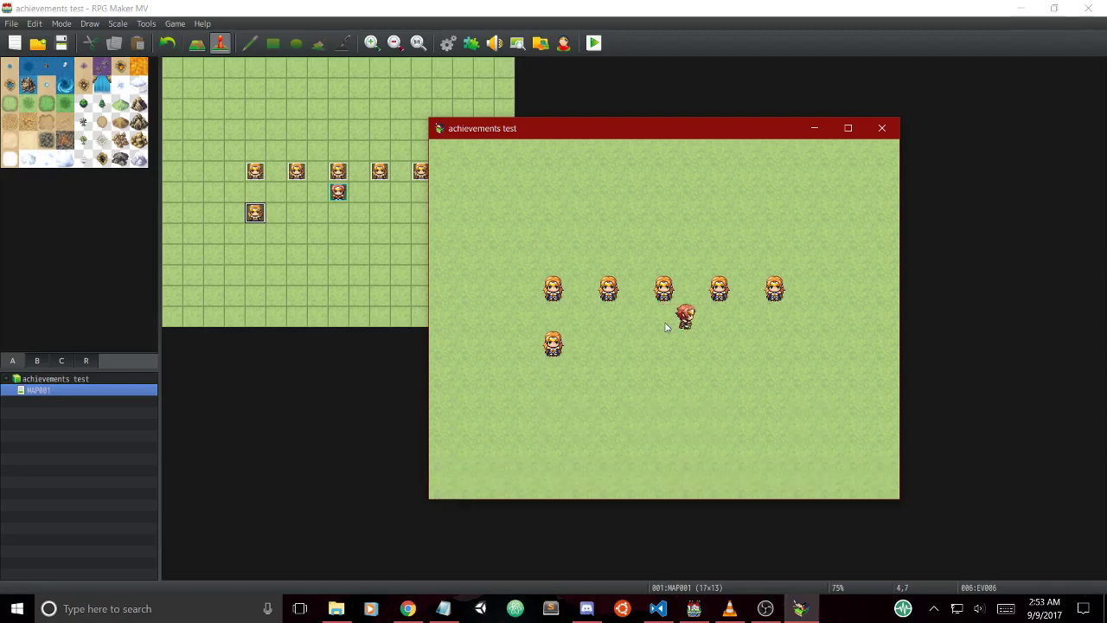
key("Up")
key("Right")
key("Up")
key("Return")
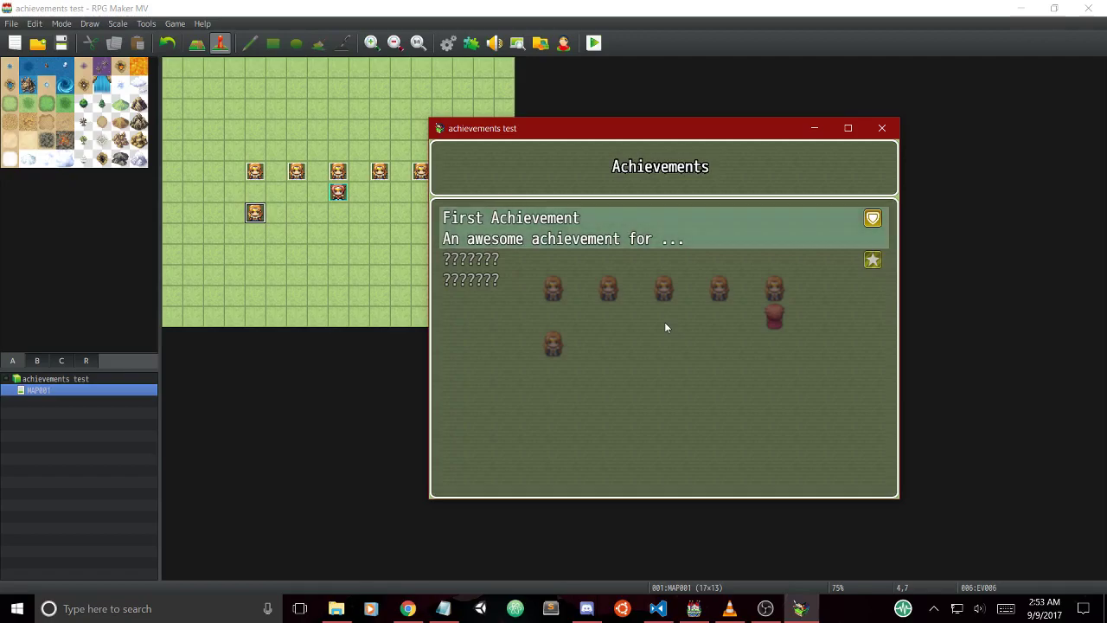
View First Achievement's details (Category General, Complete Yes) and return to the list.
key("Return")
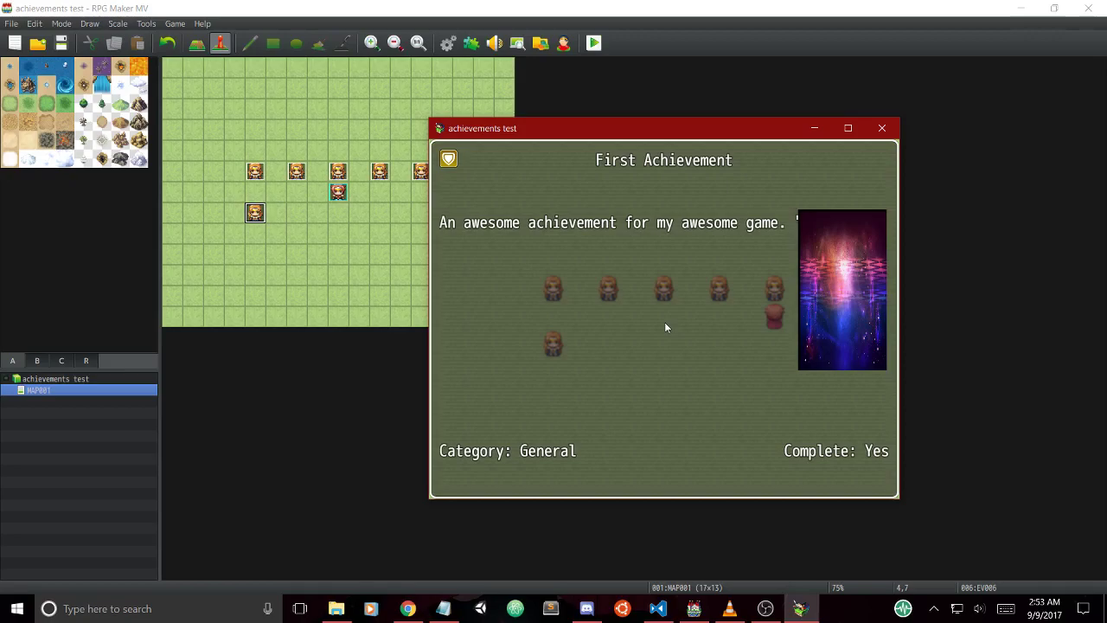
key("Escape")
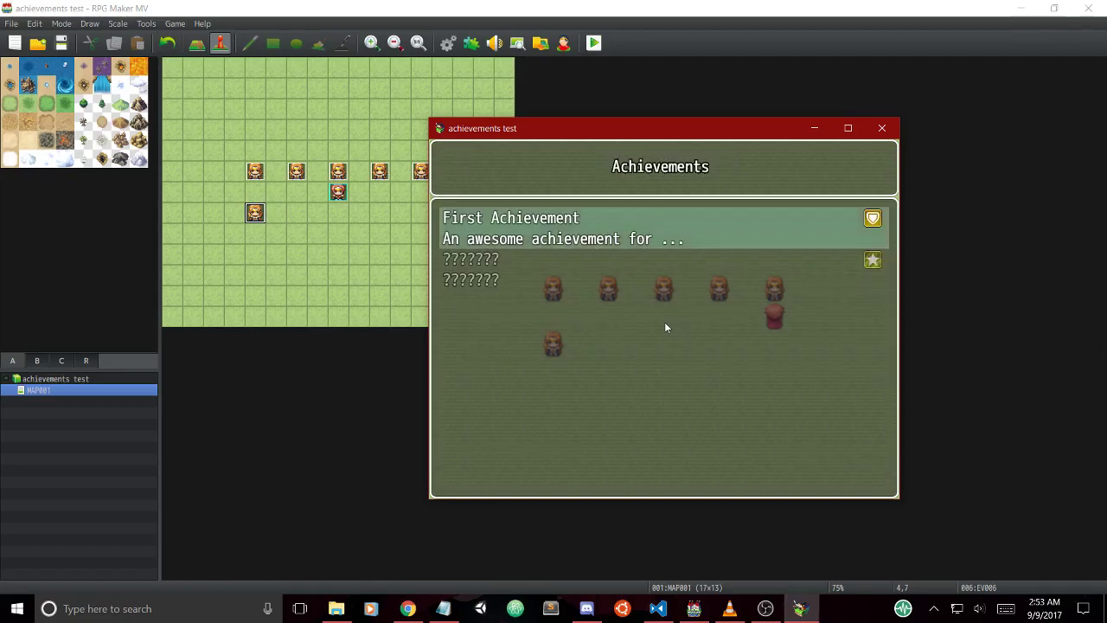
Close the menu and talk to the fourth villager to unlock the Music achievement.
key("Escape")
key("Left")
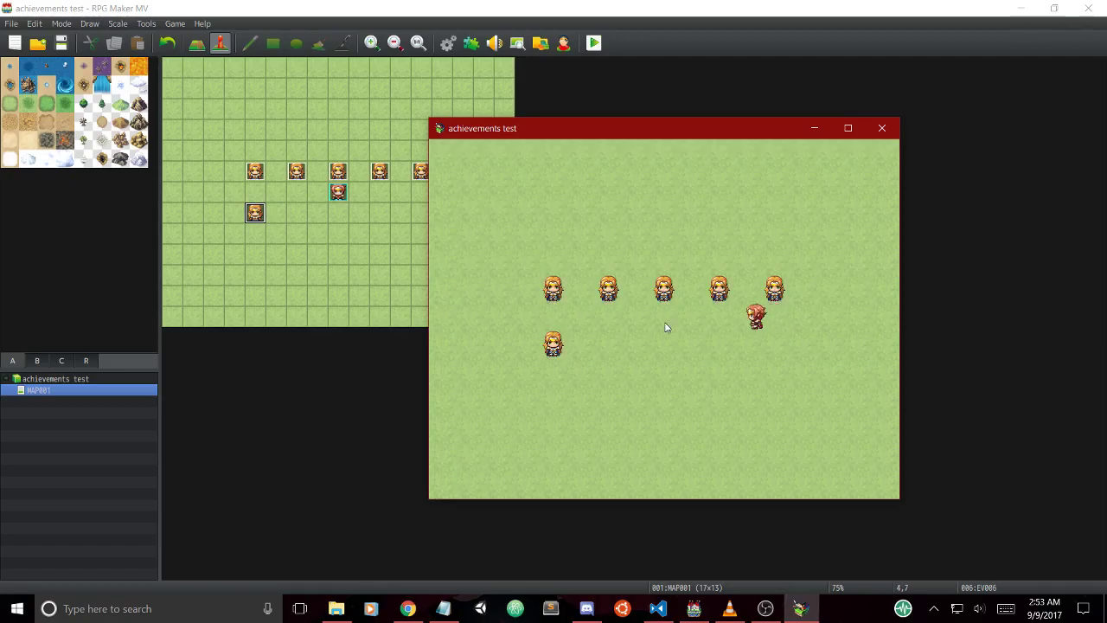
key("Right")
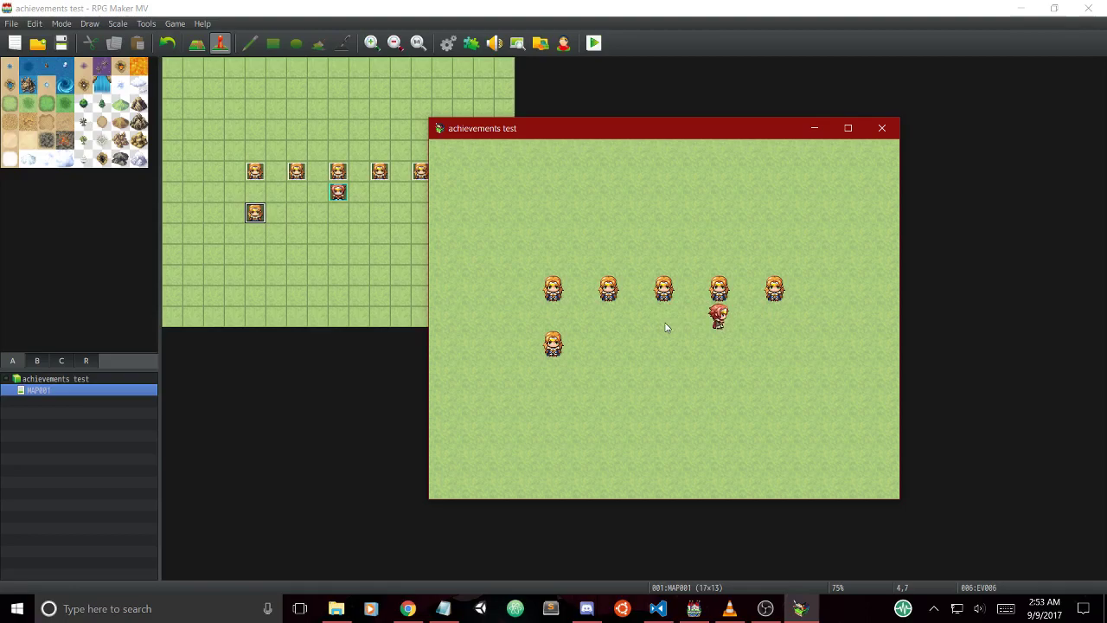
key("Up")
key("Return")
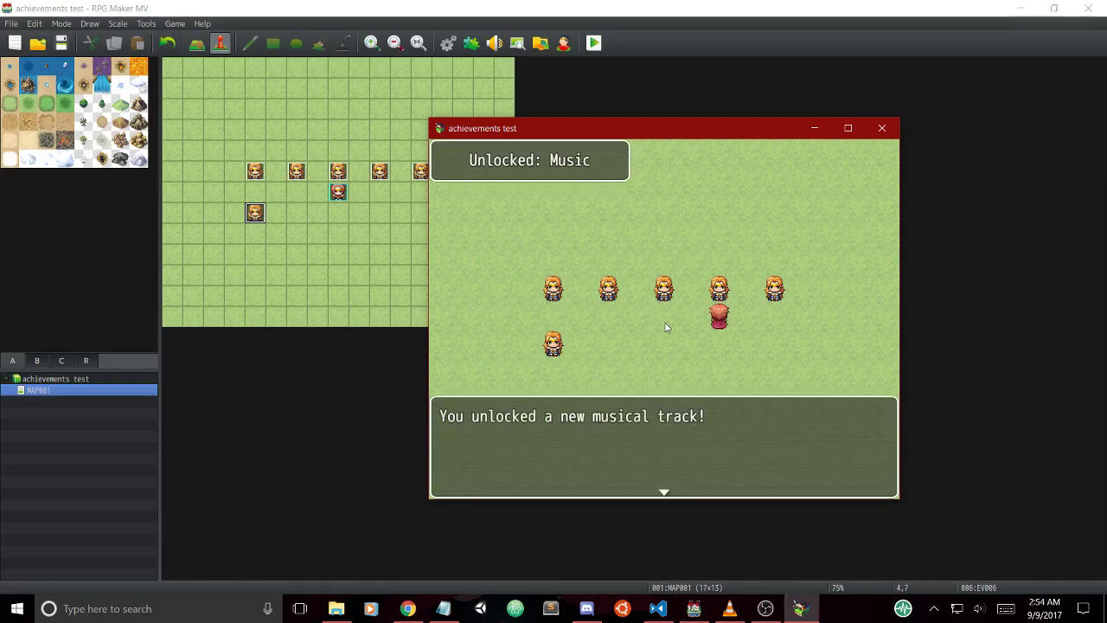
key("Return")
Open achievements from the fifth villager and view Music's details: Category Music, Complete Yes.
key("Right")
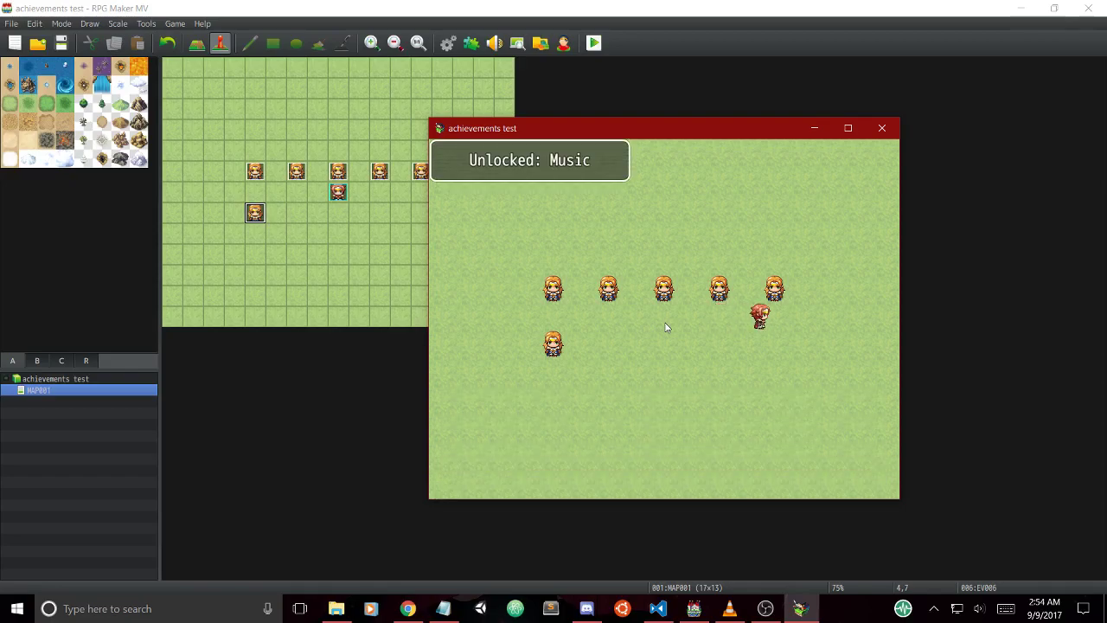
key("Left")
key("Up")
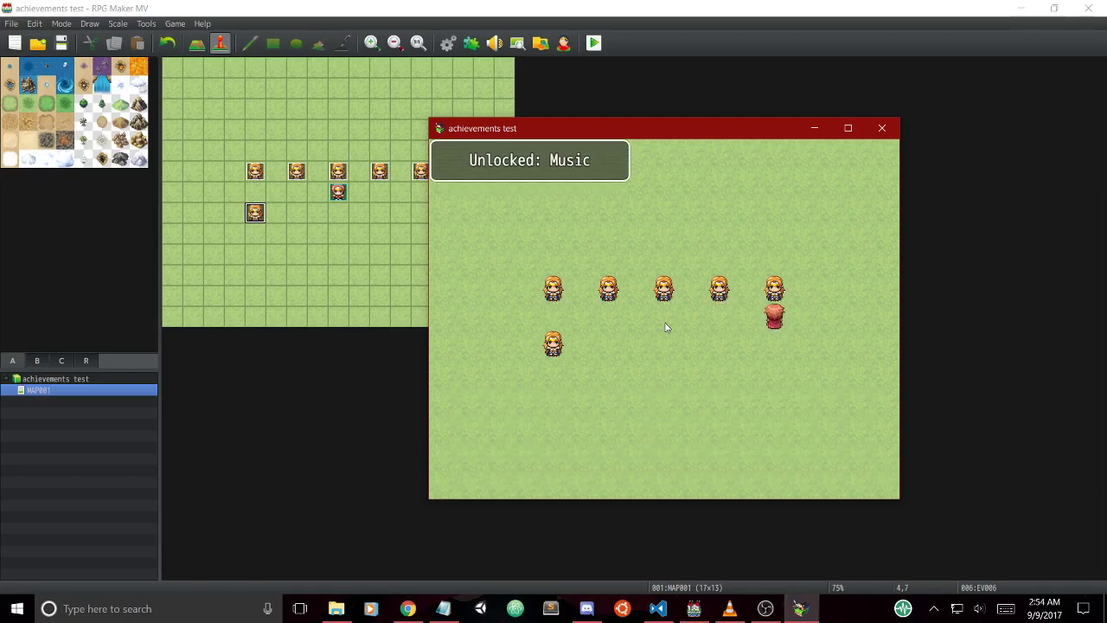
key("Return")
key("Down")
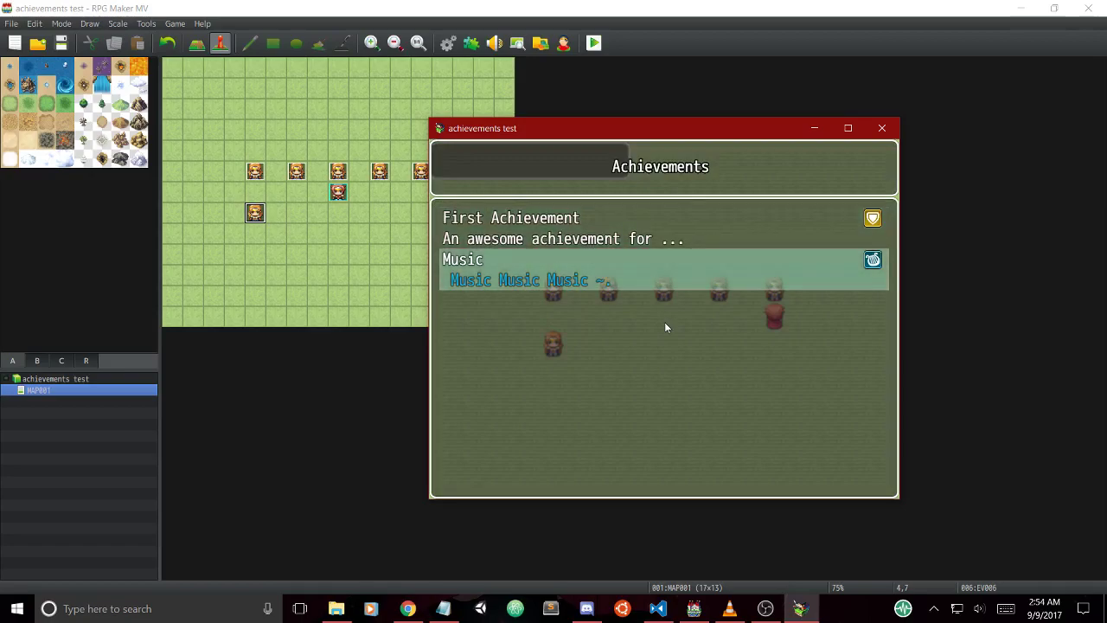
key("Return")
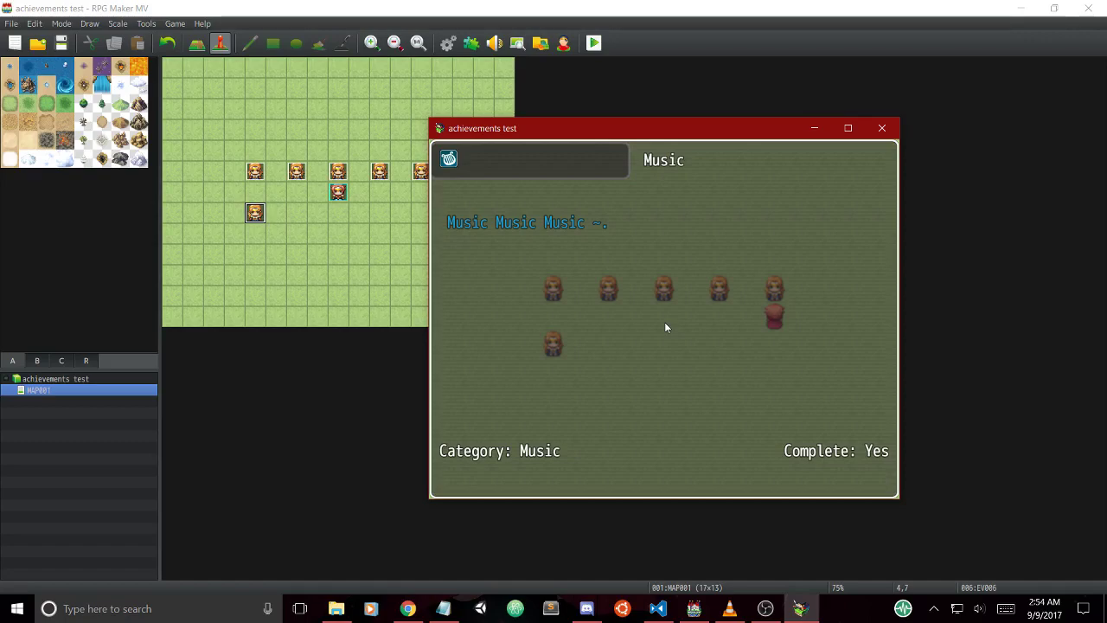
key("Escape")
key("Escape")
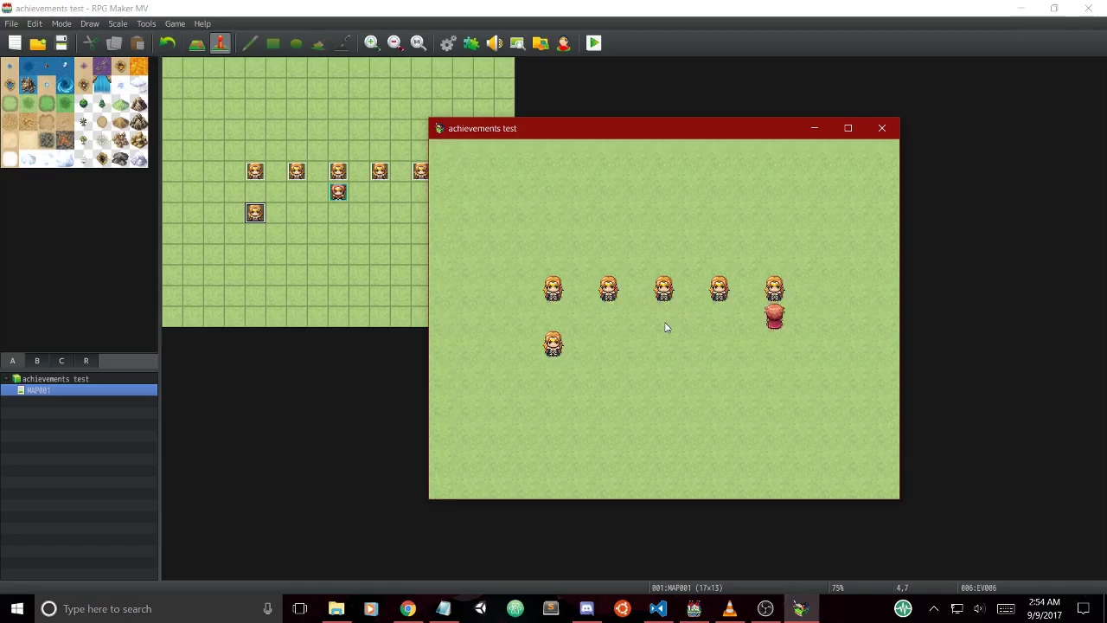
Open the categories menu from the second villager and check General lists First Achievement.
key("Left")
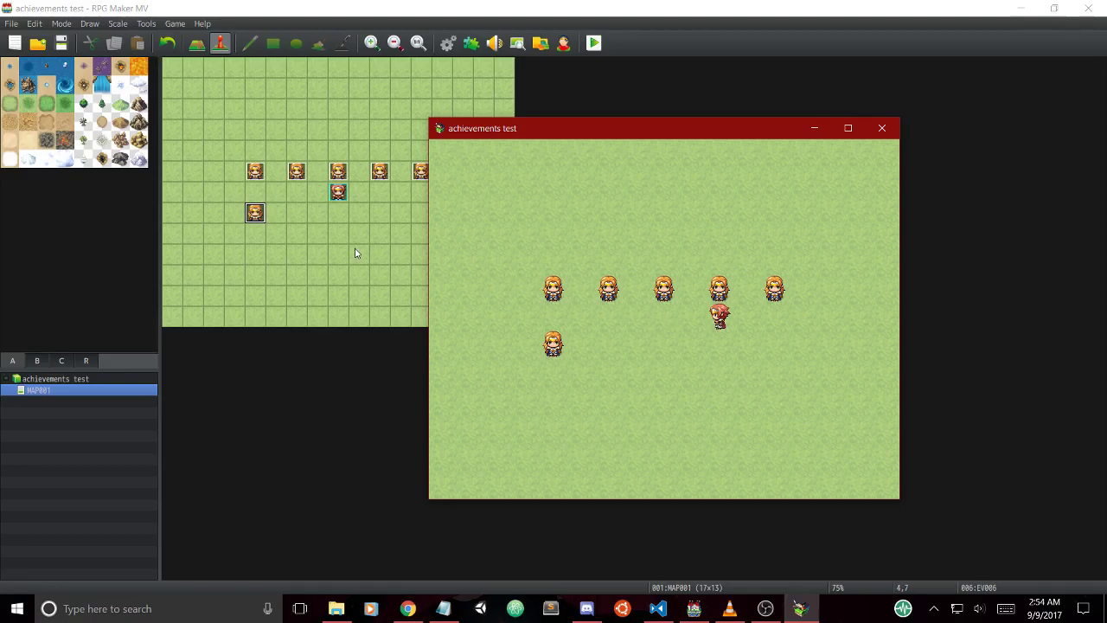
key("Left")
key("Left")
key("Up")
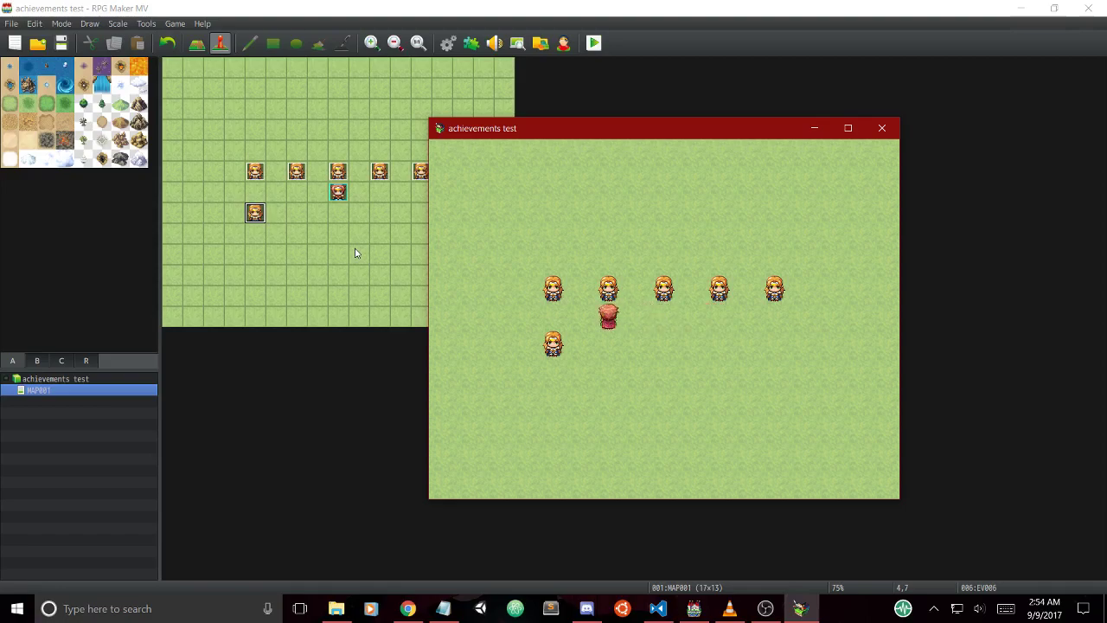
key("Return")
key("Right")
key("Left")
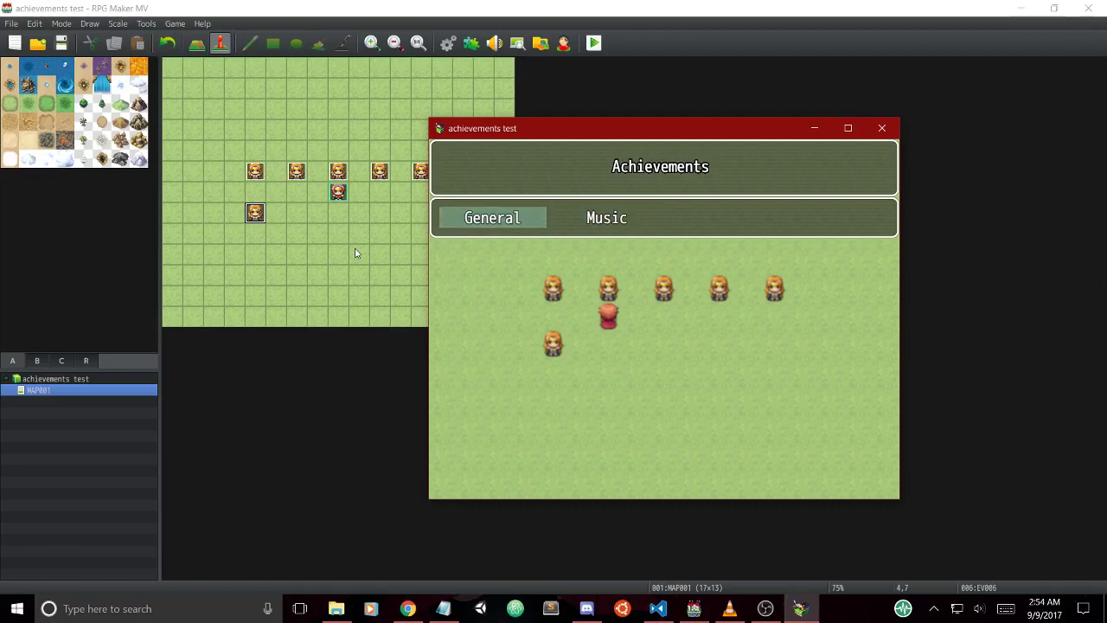
key("Right")
key("Left")
key("Return")
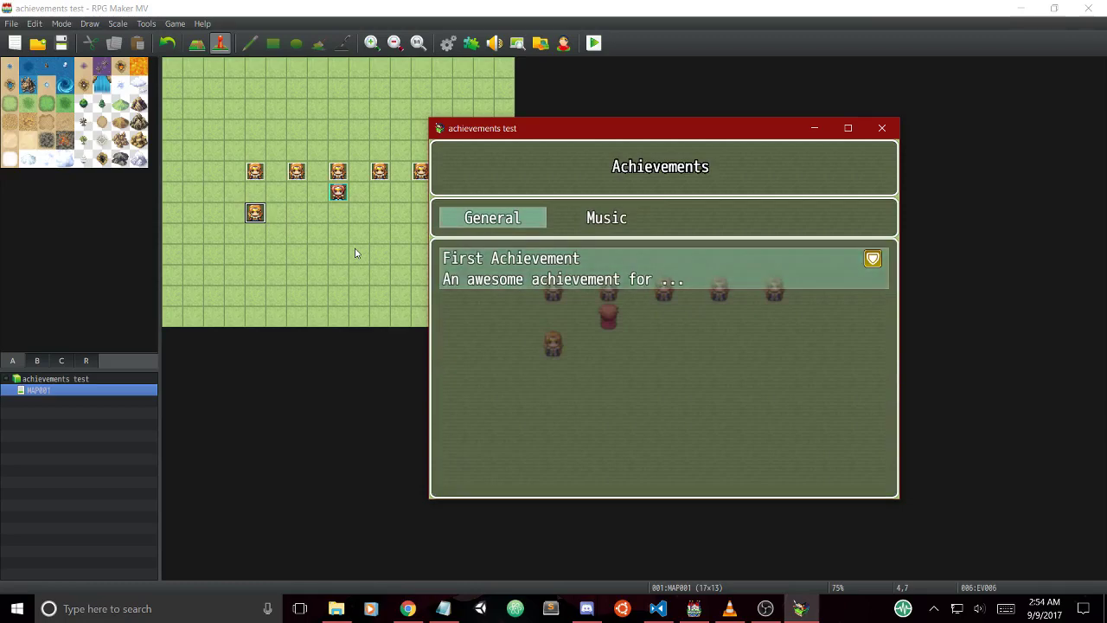
key("Escape")
Check that the Music category lists Music, then close the achievements menu.
key("Right")
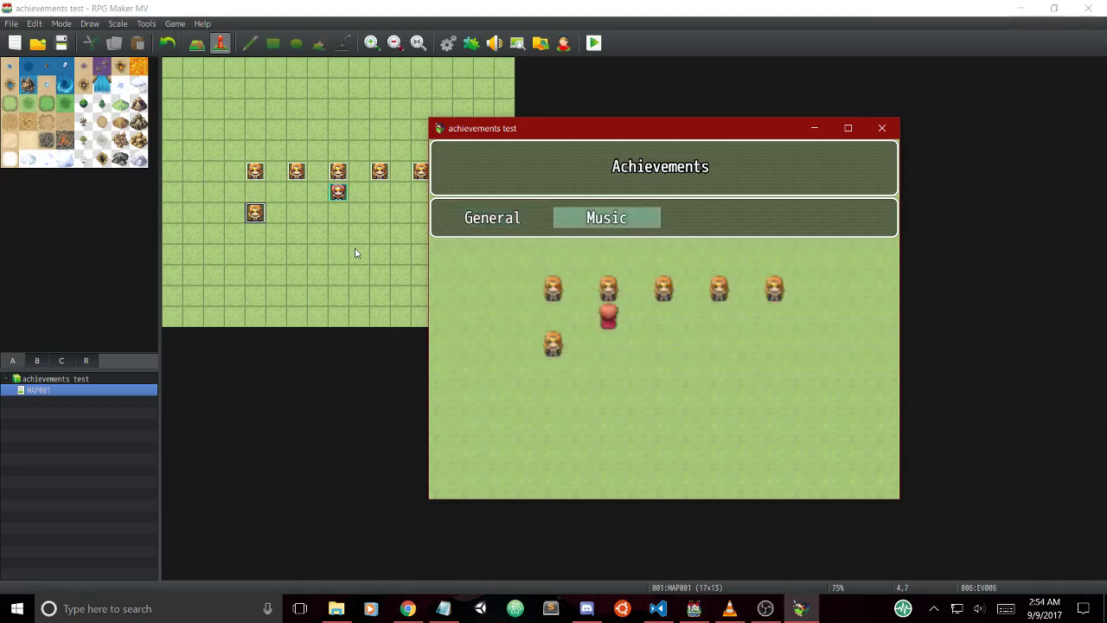
key("Return")
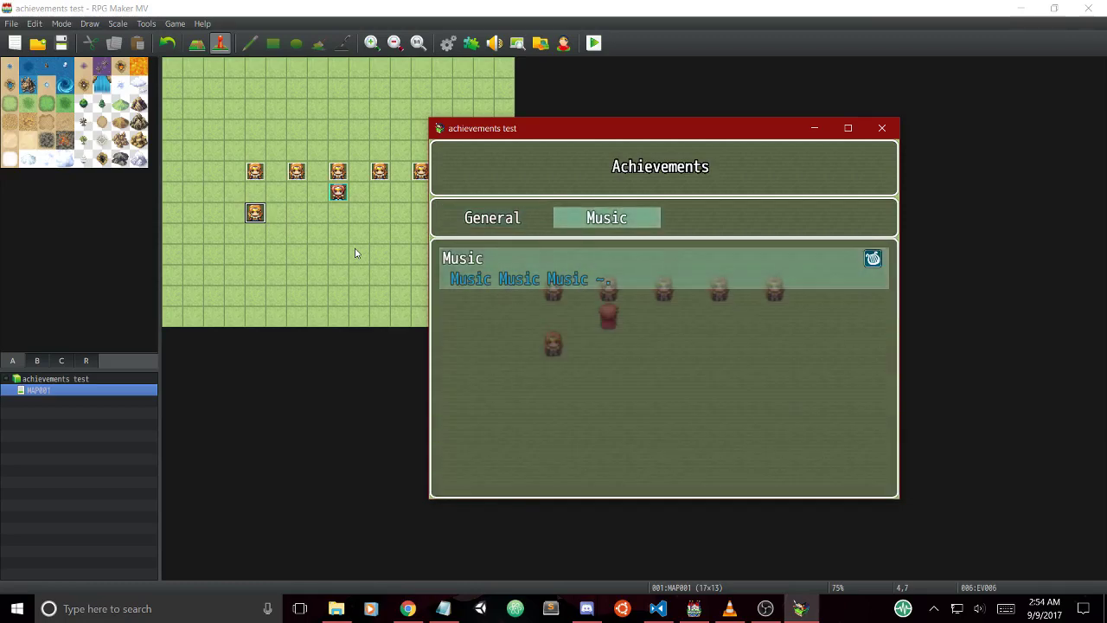
key("Escape")
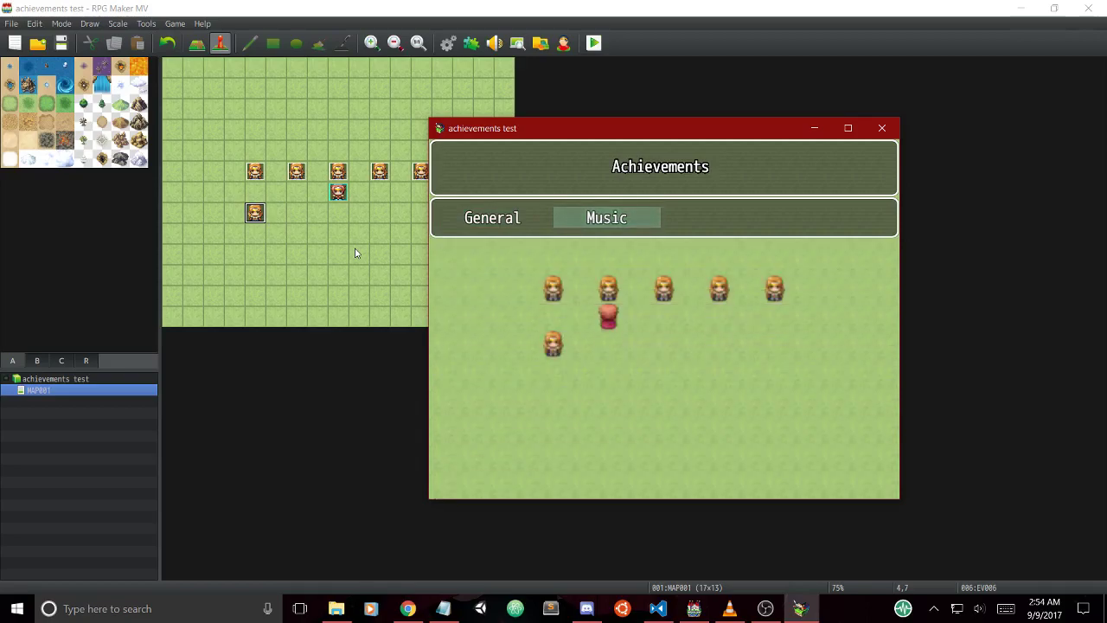
key("Escape")
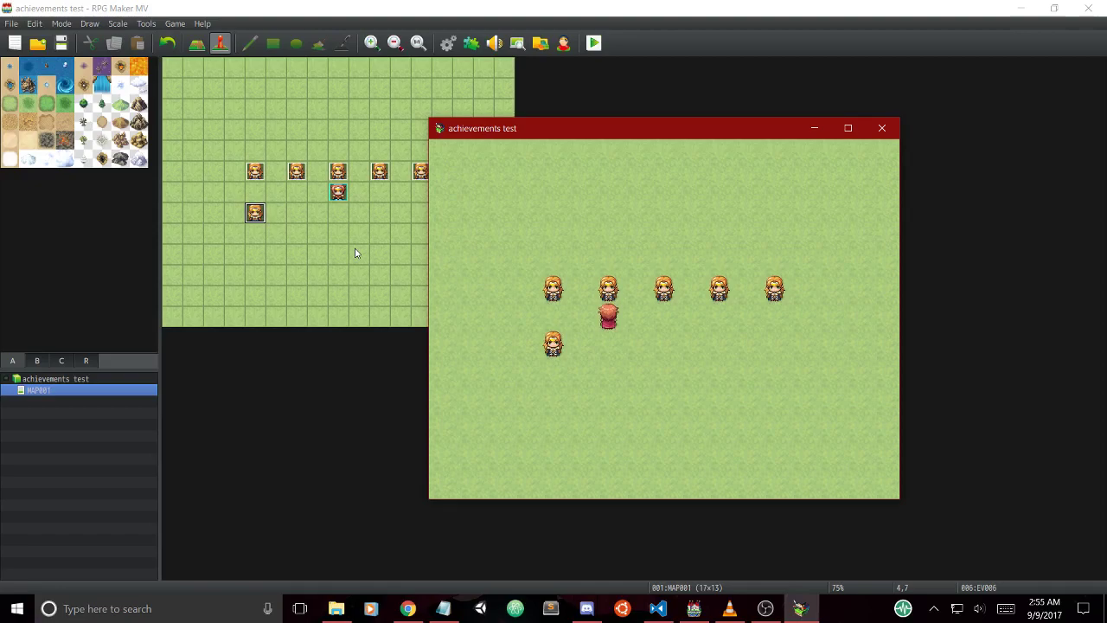
Talk to the lower-left villager to confirm game variable 1 equals 1, then dismiss the message.
key("Down")
key("Down")
key("Left")
key("Right")
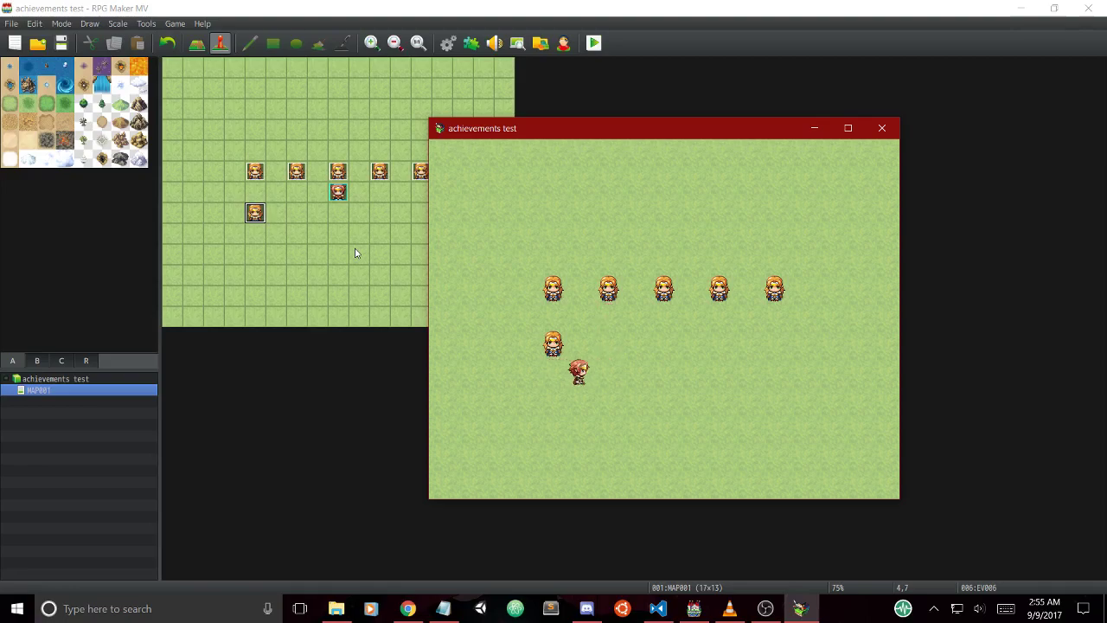
key("Left")
key("Up")
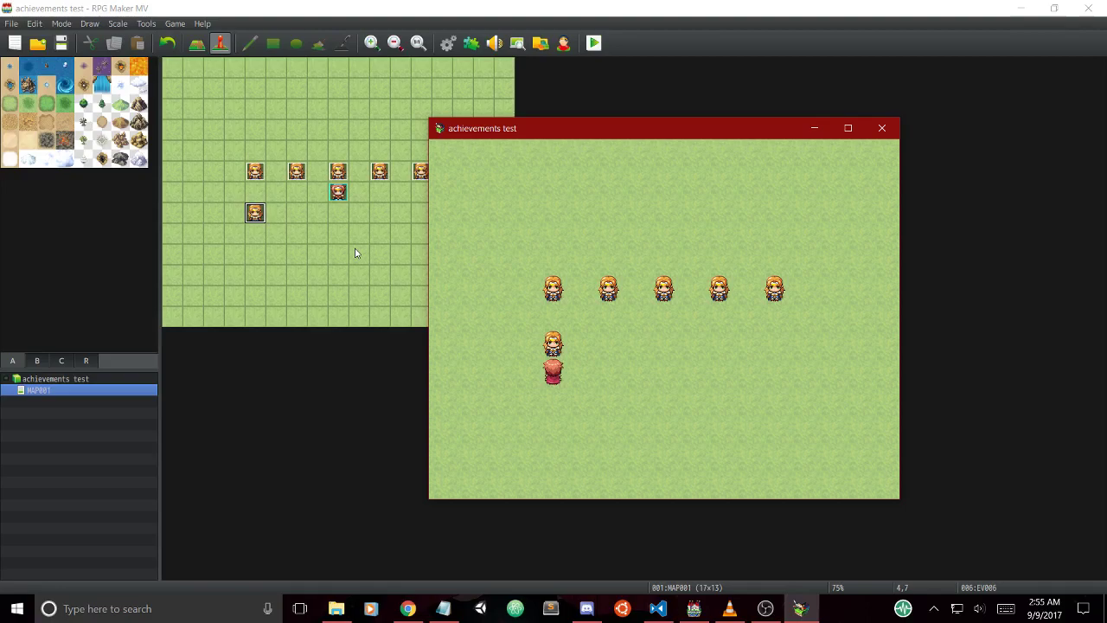
key("Return")
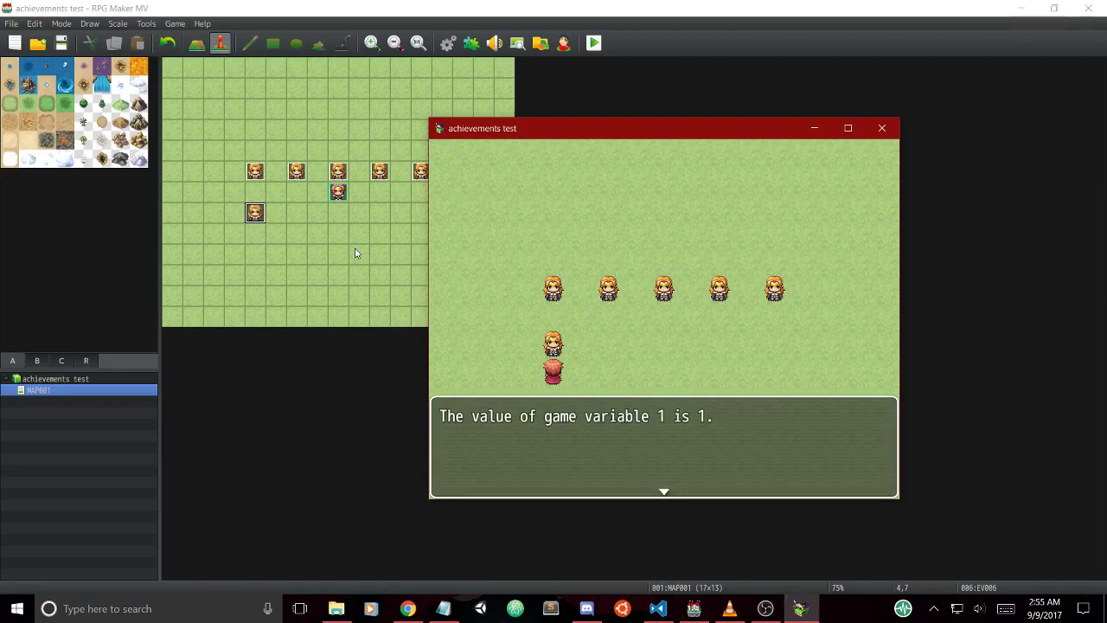
key("Return")
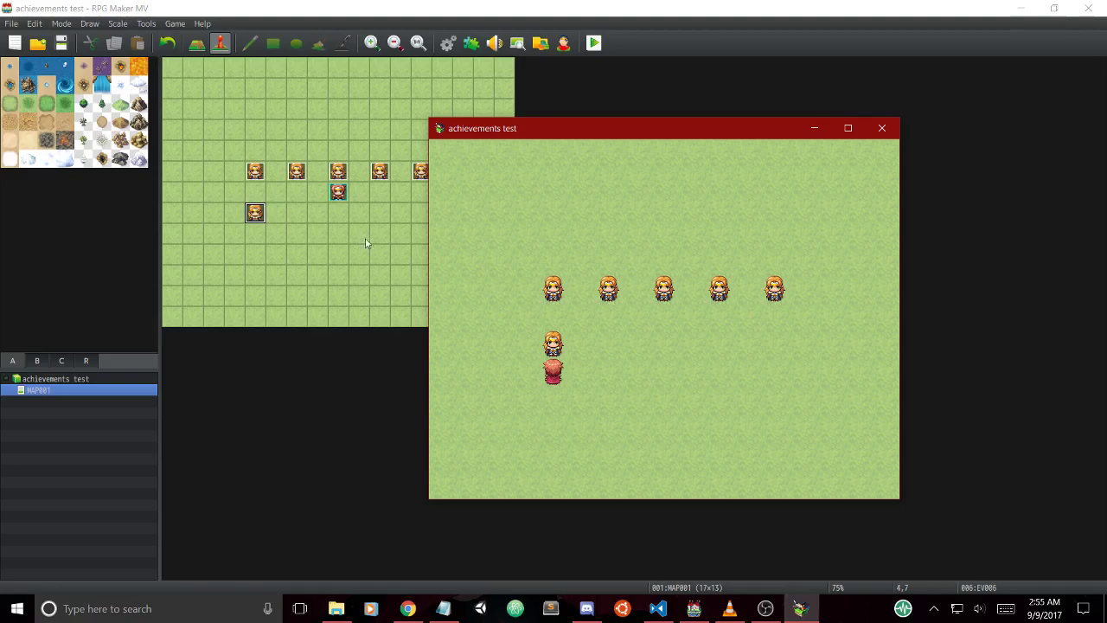
Close the playtest window and bring up the editor's Help menu.
left_click(882, 128)
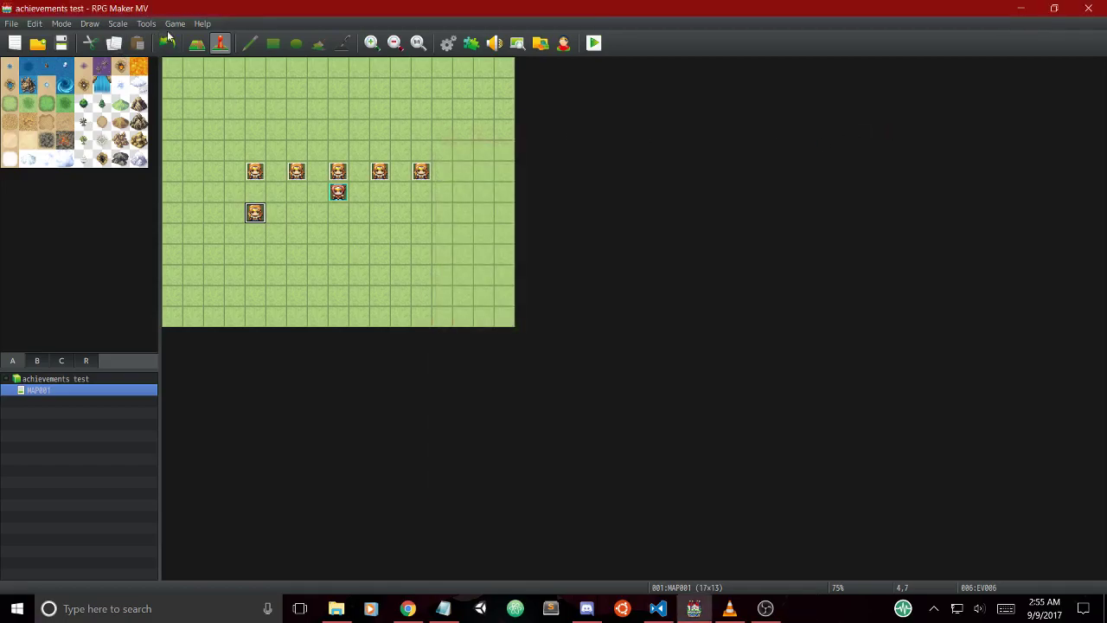
left_click(174, 25)
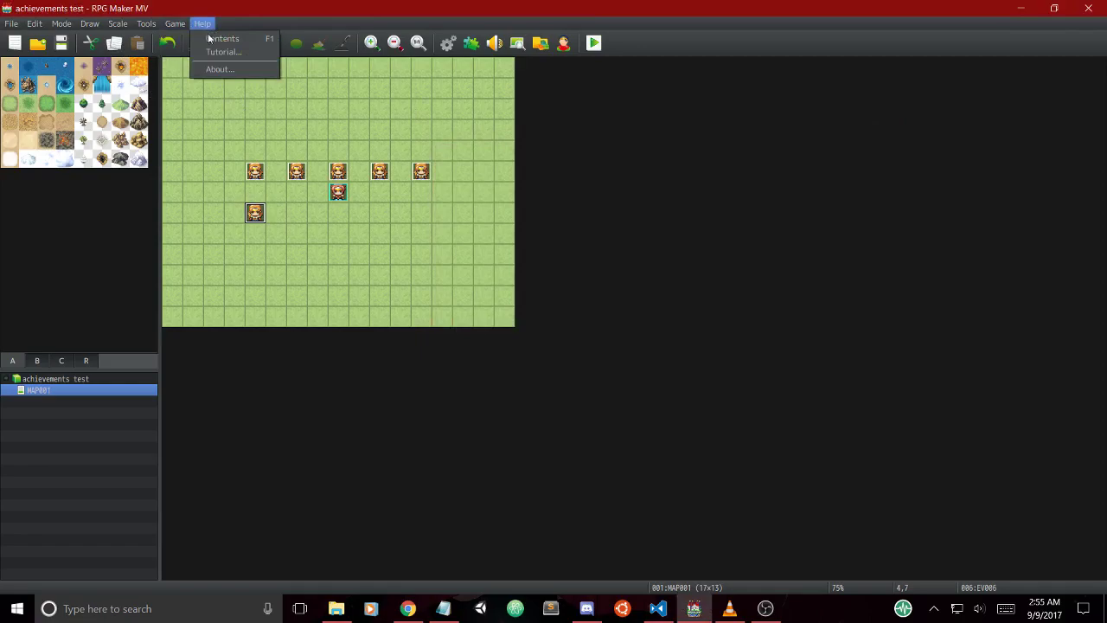